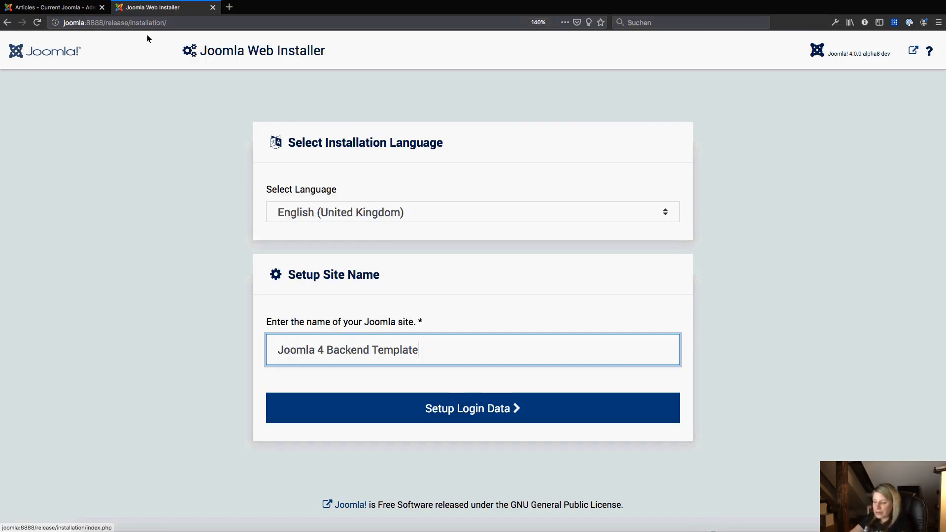
Open the joomla/backend-template GitHub repository in a new tab and browse its issues and code.
{"action": "left_click", "coordinate": [158, 23]}
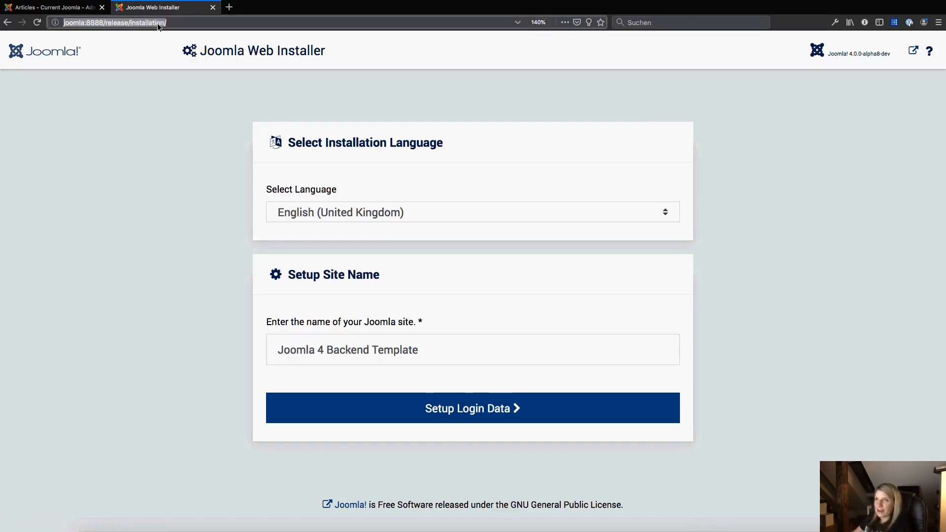
{"action": "key", "text": "super+t"}
{"action": "type", "text": "git"}
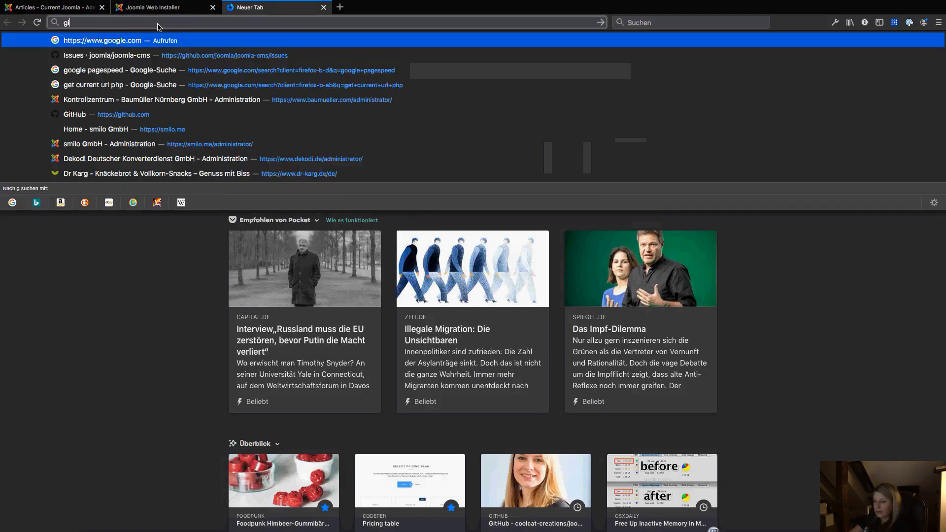
{"action": "key", "text": "Right"}
{"action": "type", "text": "joomla/"}
{"action": "key", "text": "Right"}
{"action": "type", "text": "b"}
{"action": "key", "text": "Return"}
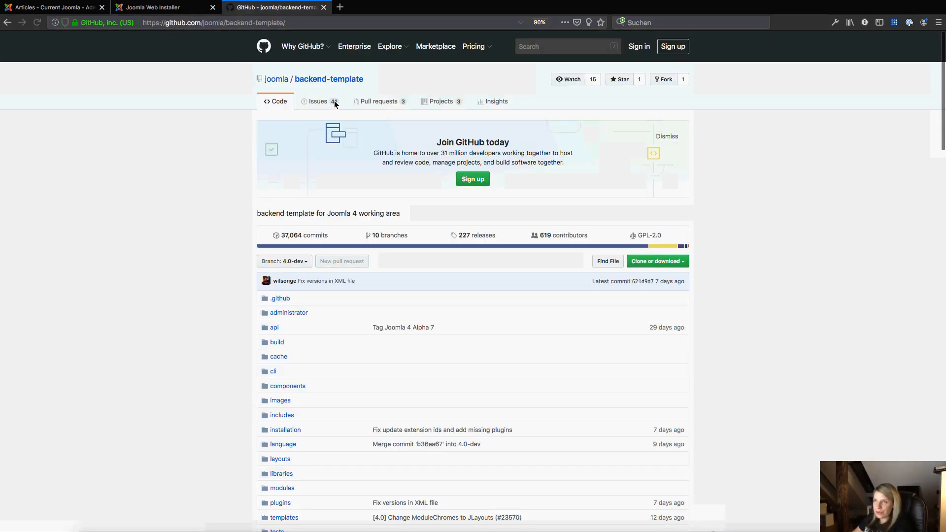
{"action": "left_click", "coordinate": [334, 100]}
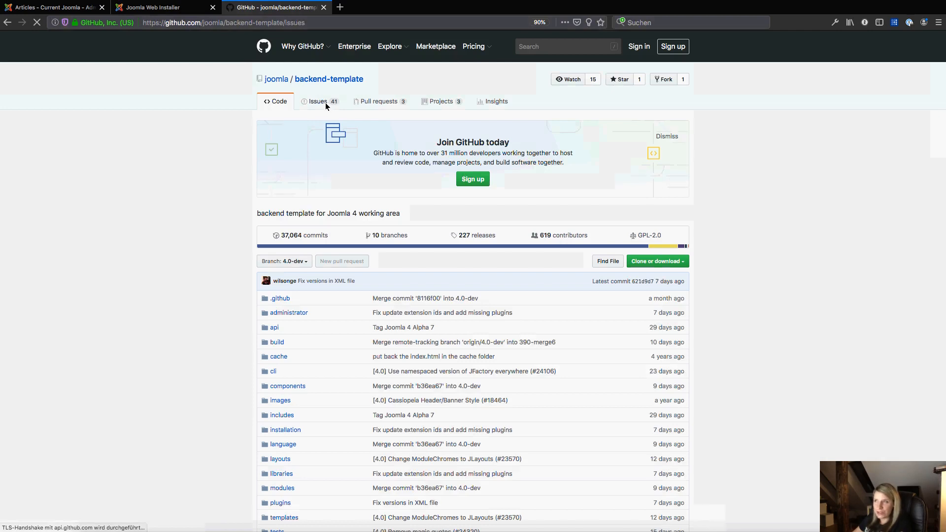
{"action": "left_click", "coordinate": [275, 102]}
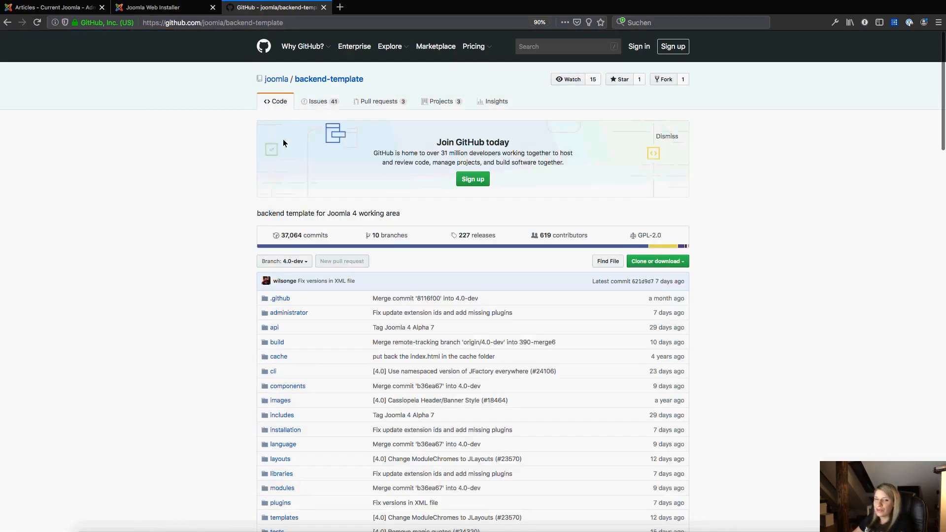
Return to the Joomla Web Installer and continue to the Super User login data page.
{"action": "left_click", "coordinate": [166, 10]}
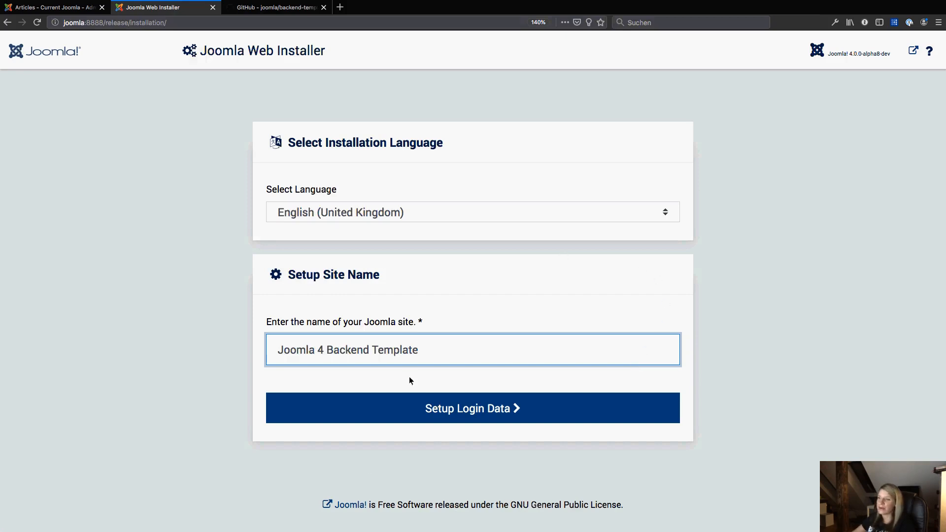
{"action": "left_click", "coordinate": [438, 411]}
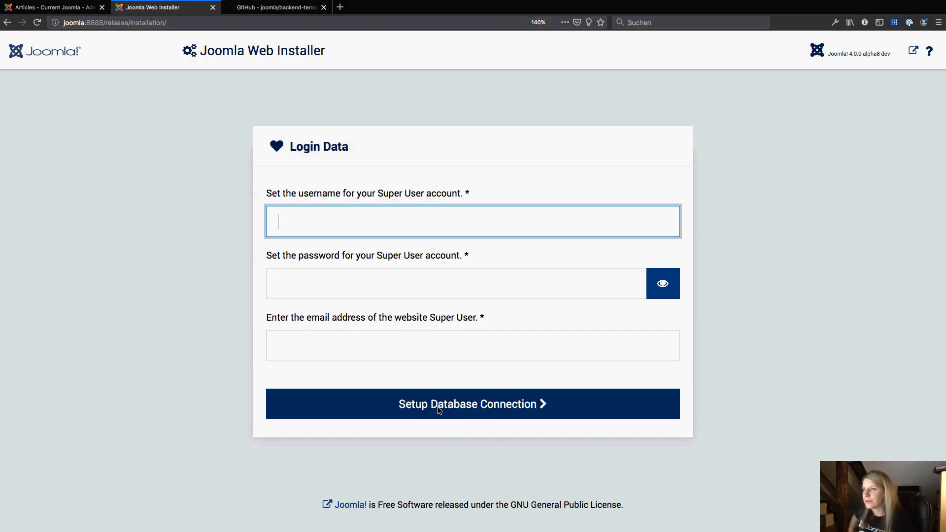
Enter the Super User username, password and e-mail address, and continue to the database connection setup.
{"action": "type", "text": "ELisa"}
{"action": "key", "text": "BackSpace"}
{"action": "key", "text": "BackSpace"}
{"action": "key", "text": "BackSpace"}
{"action": "key", "text": "BackSpace"}
{"action": "type", "text": "lisa"}
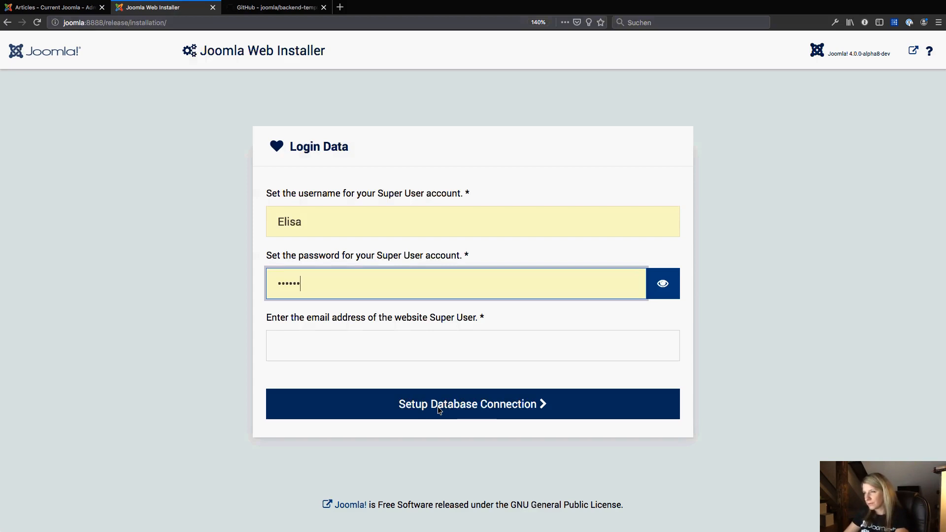
{"action": "key", "text": "Tab"}
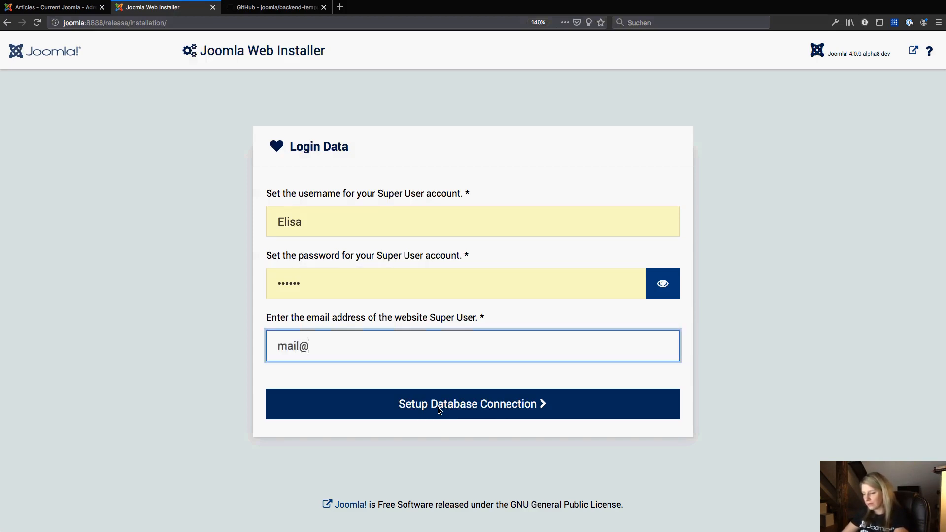
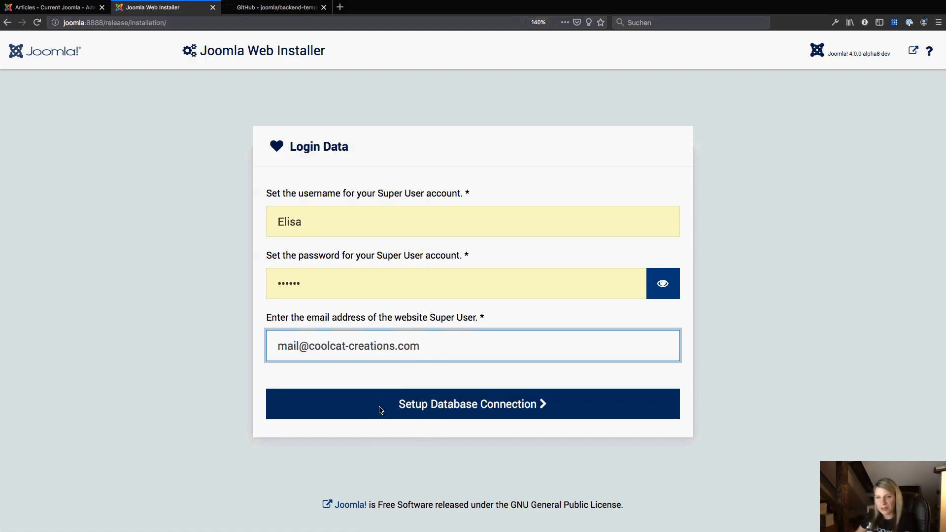
{"action": "left_click", "coordinate": [380, 406]}
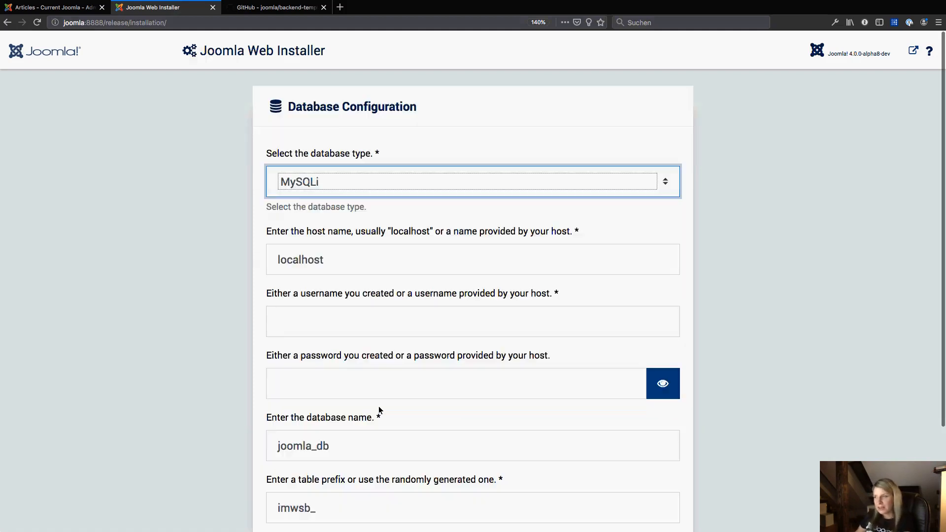
Set the database username to root and enter the database password.
{"action": "left_click", "coordinate": [368, 329]}
{"action": "type", "text": "root"}
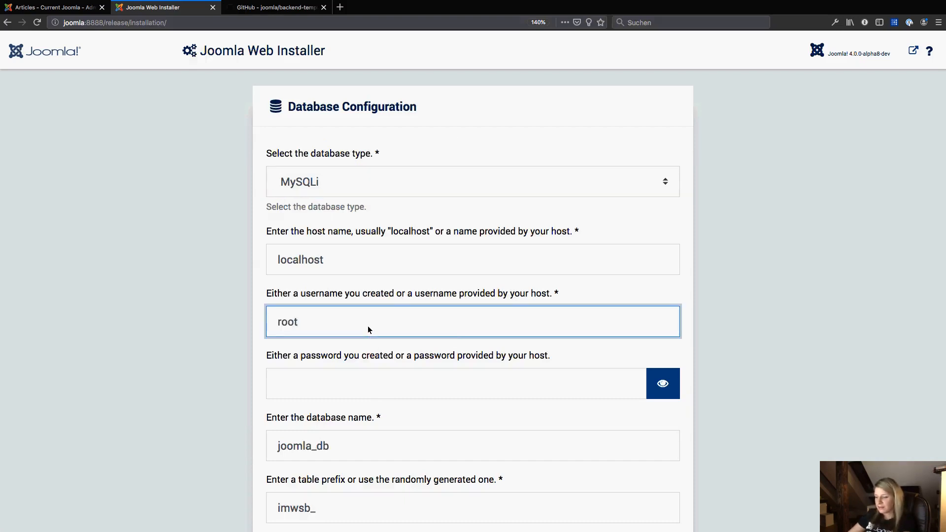
{"action": "key", "text": "Tab"}
{"action": "type", "text": "root"}
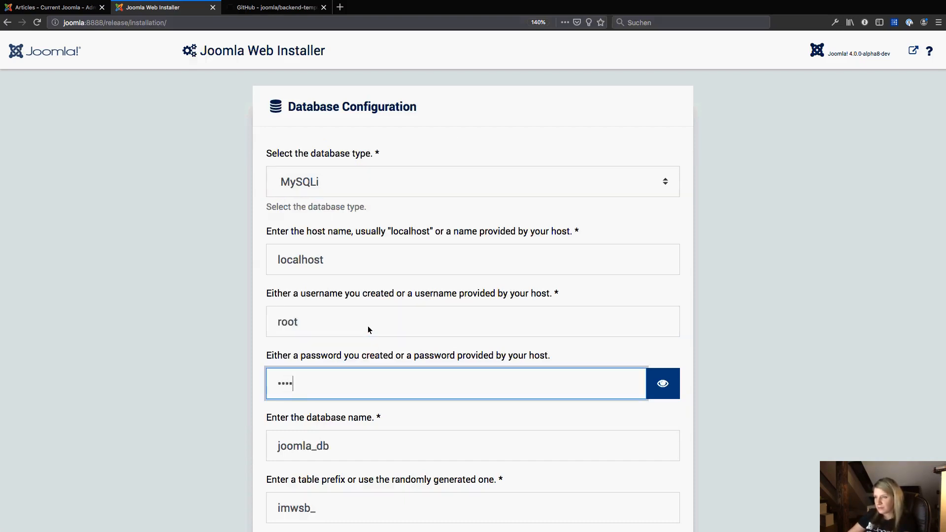
Set the database name to joomla_db_backend4.
{"action": "scroll", "coordinate": [400, 347], "scroll_direction": "down", "scroll_amount": 3}
{"action": "left_click", "coordinate": [371, 327]}
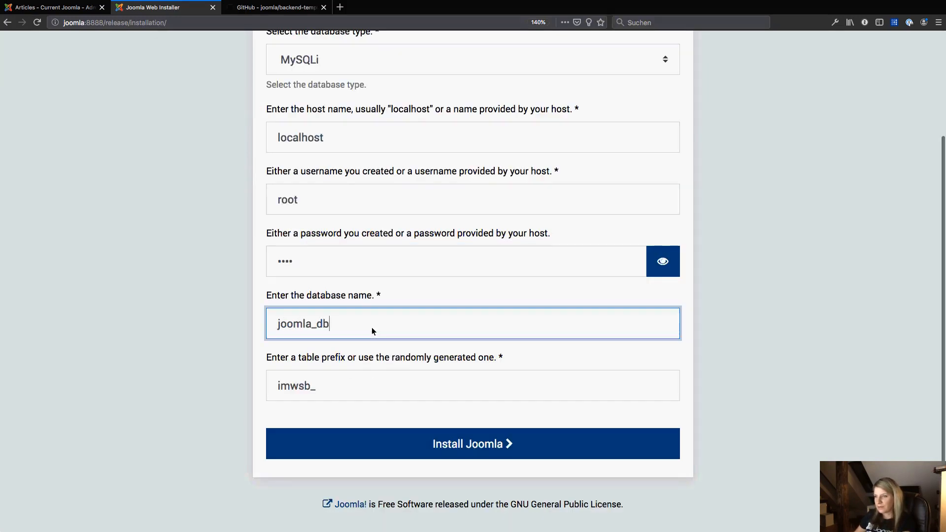
{"action": "type", "text": "_ba"}
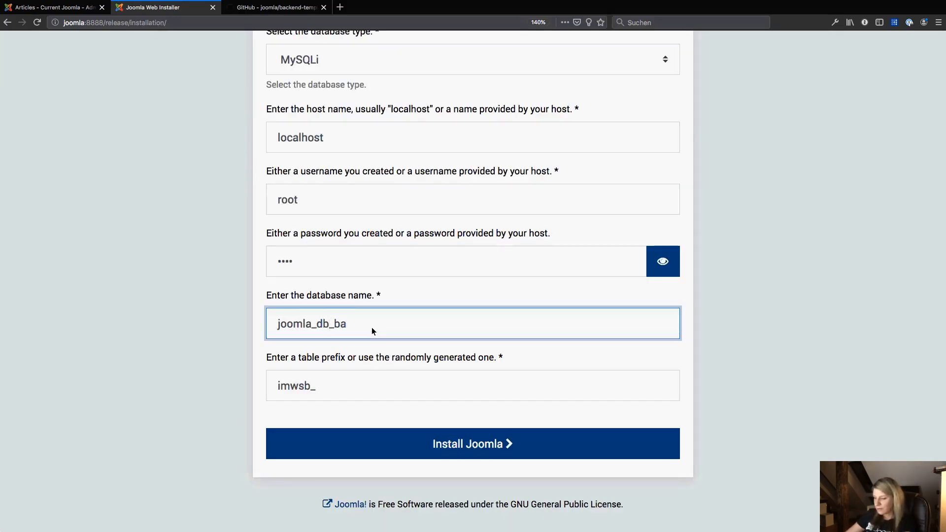
{"action": "type", "text": "ckend4"}
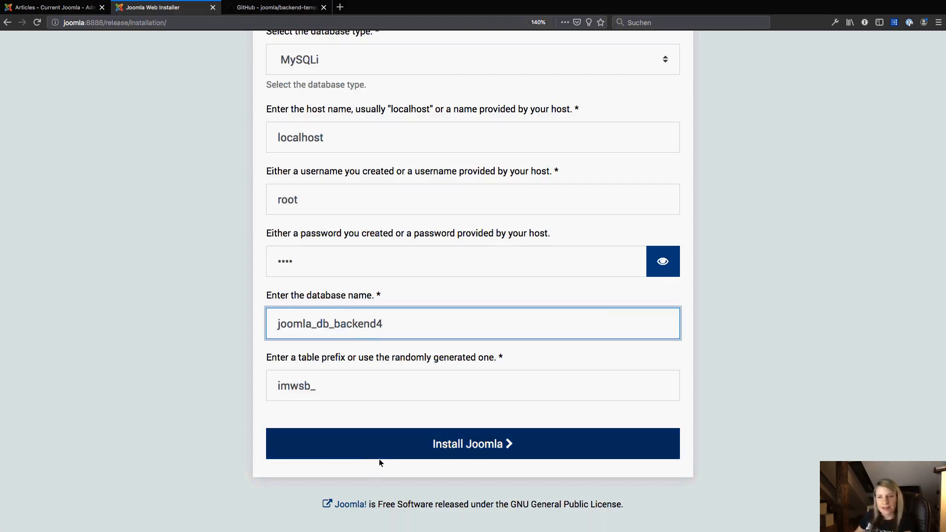
Start the Joomla installation and decline the browser's offer to update saved credentials.
{"action": "scroll", "coordinate": [387, 408], "scroll_direction": "up", "scroll_amount": 3}
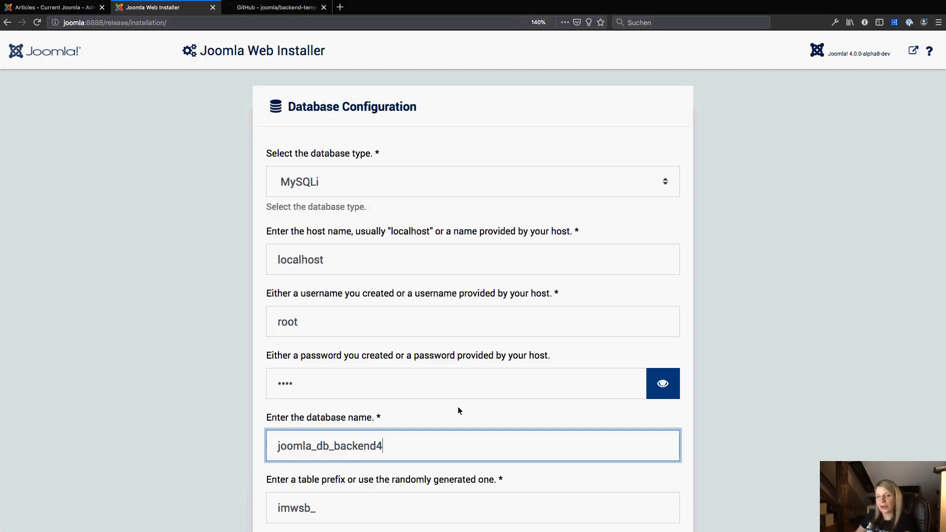
{"action": "scroll", "coordinate": [460, 399], "scroll_direction": "down", "scroll_amount": 3}
{"action": "left_click", "coordinate": [467, 444]}
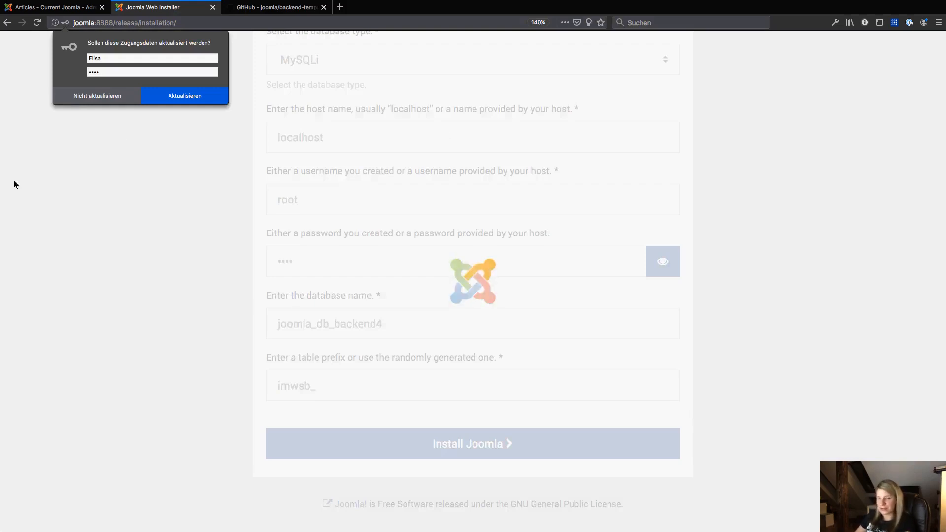
{"action": "left_click", "coordinate": [120, 96]}
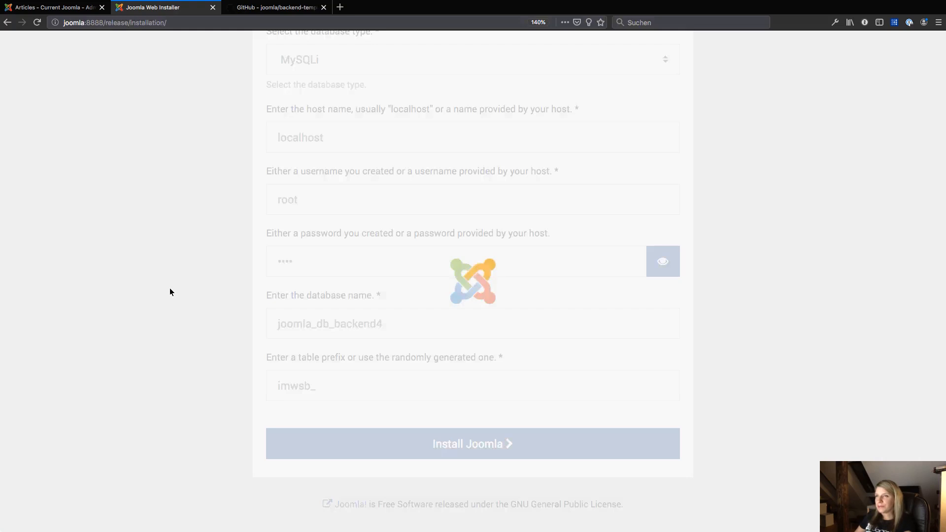
Open the administrator backend from the finished installation page.
{"action": "scroll", "coordinate": [170, 283], "scroll_direction": "up", "scroll_amount": 7}
{"action": "scroll", "coordinate": [172, 287], "scroll_direction": "up", "scroll_amount": 5}
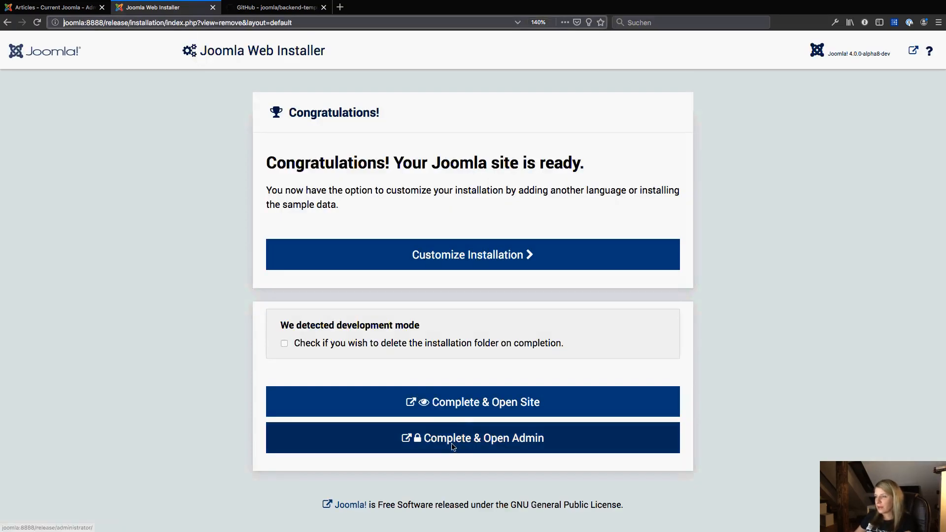
{"action": "left_click", "coordinate": [452, 442]}
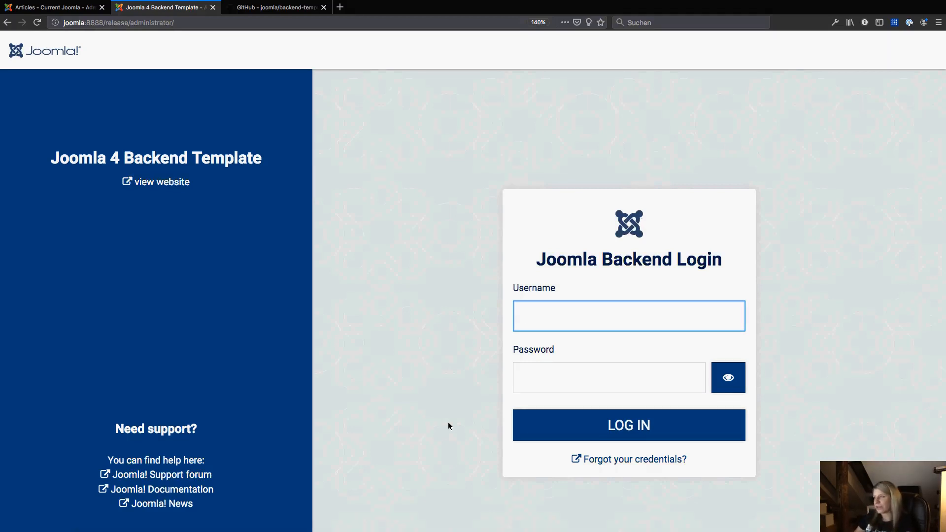
{"action": "key", "text": "super+minus"}
{"action": "key", "text": "super+minus"}
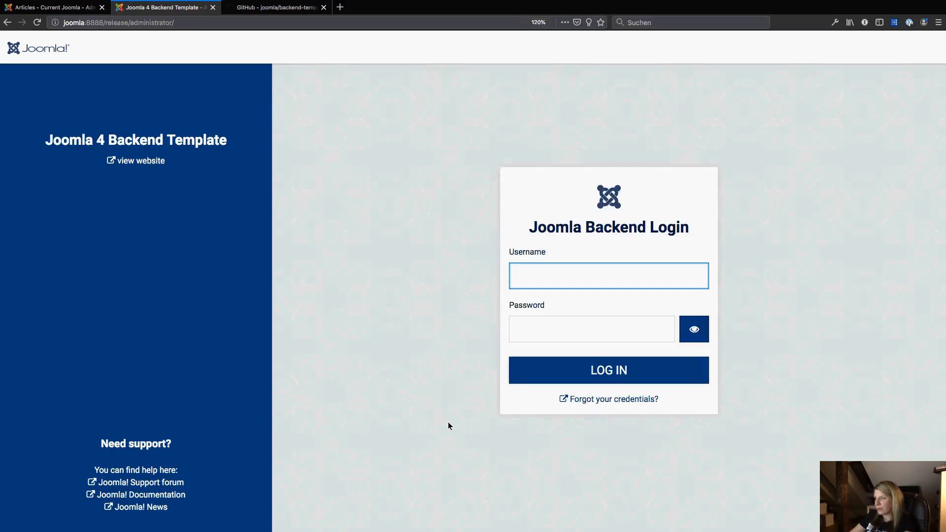
{"action": "key", "text": "super+minus"}
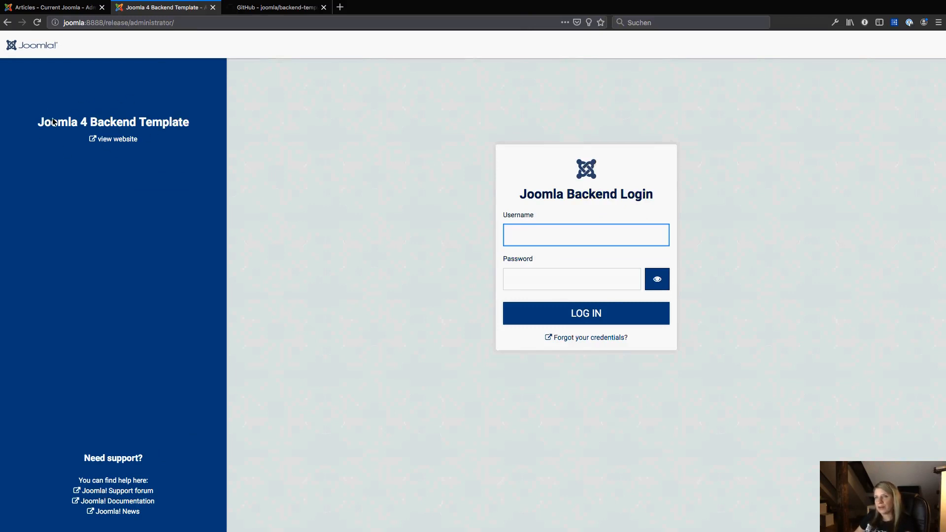
{"action": "left_click_drag", "start_coordinate": [52, 123], "coordinate": [188, 124]}
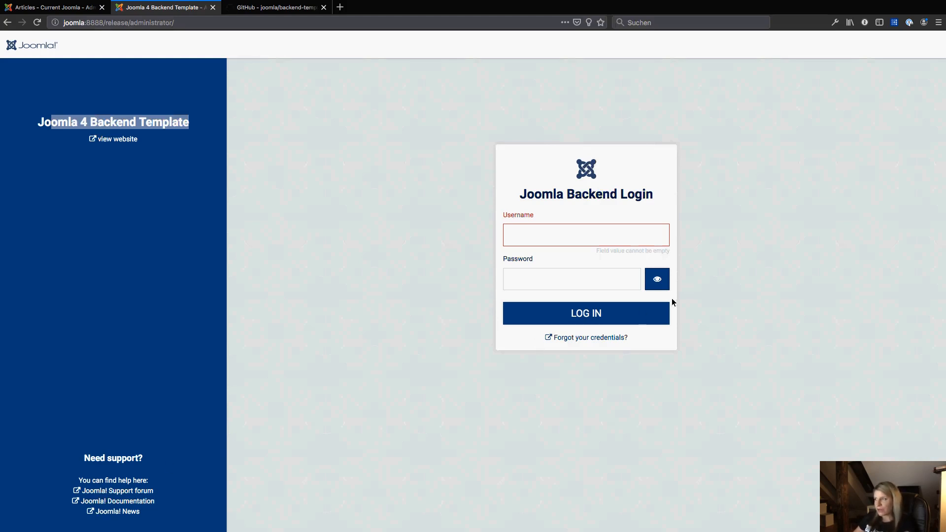
{"action": "left_click_drag", "start_coordinate": [651, 339], "coordinate": [536, 342]}
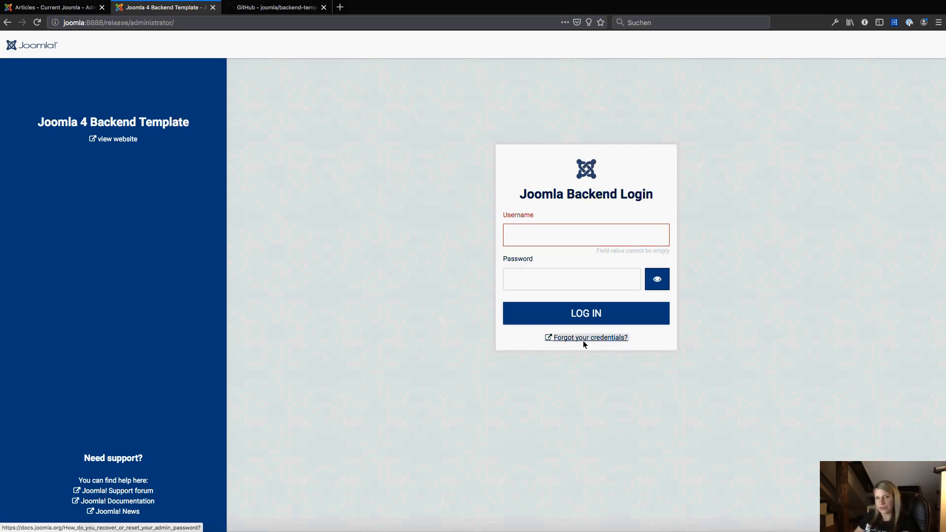
Log in to the administrator backend with the Super User username and password.
{"action": "left_click", "coordinate": [603, 234]}
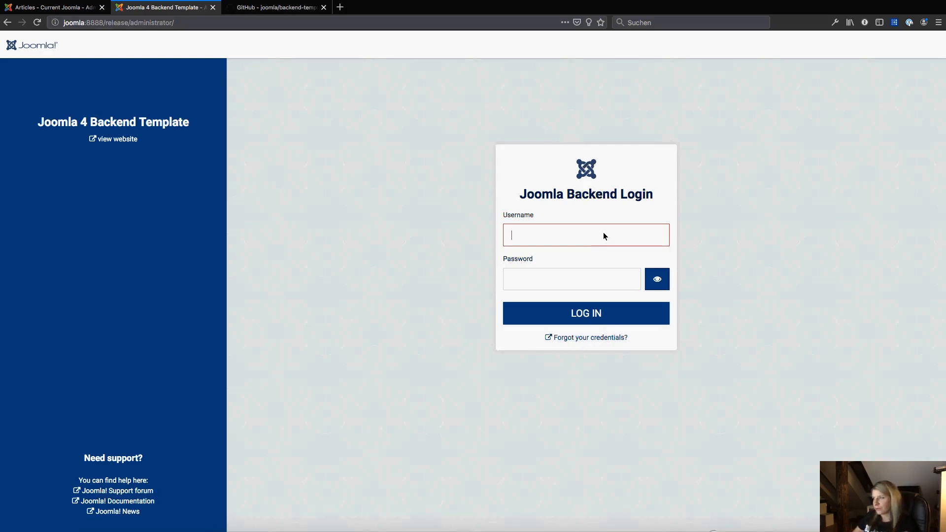
{"action": "type", "text": "Elisa"}
{"action": "key", "text": "Tab"}
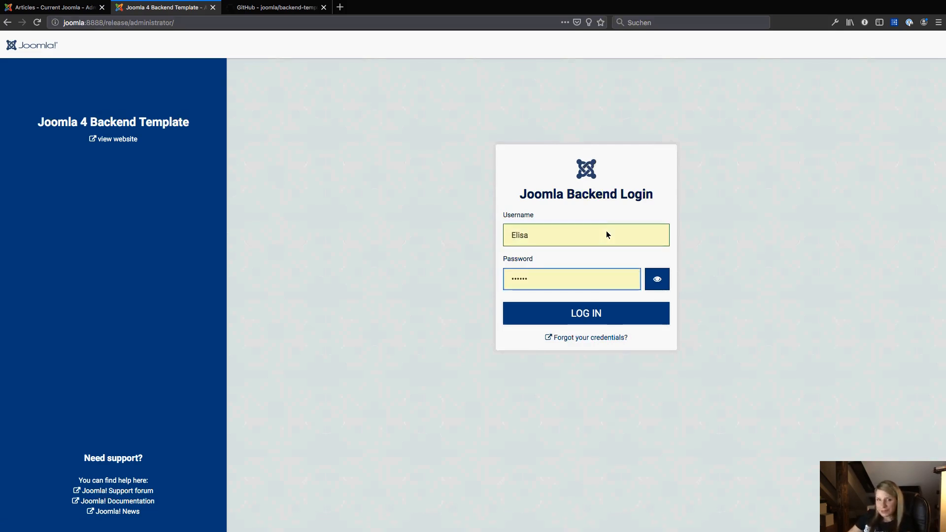
{"action": "left_click", "coordinate": [573, 318]}
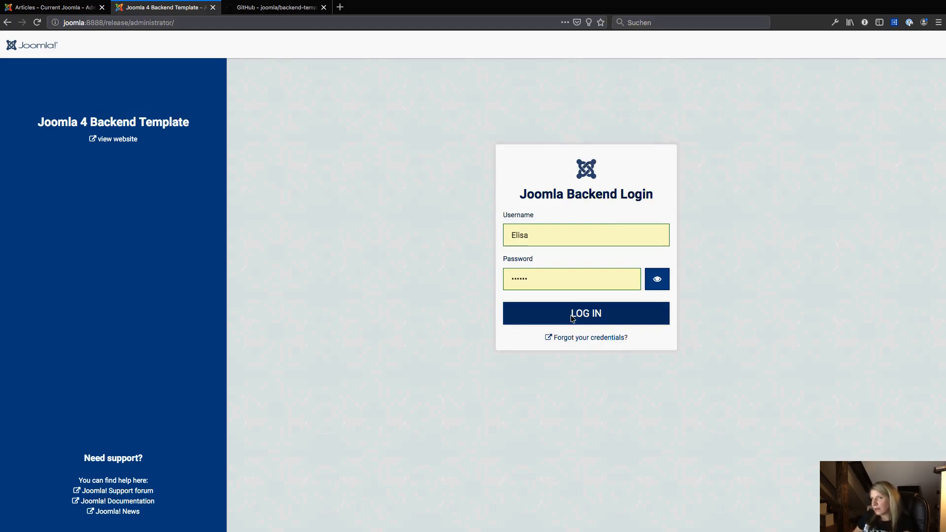
{"action": "left_click", "coordinate": [598, 319]}
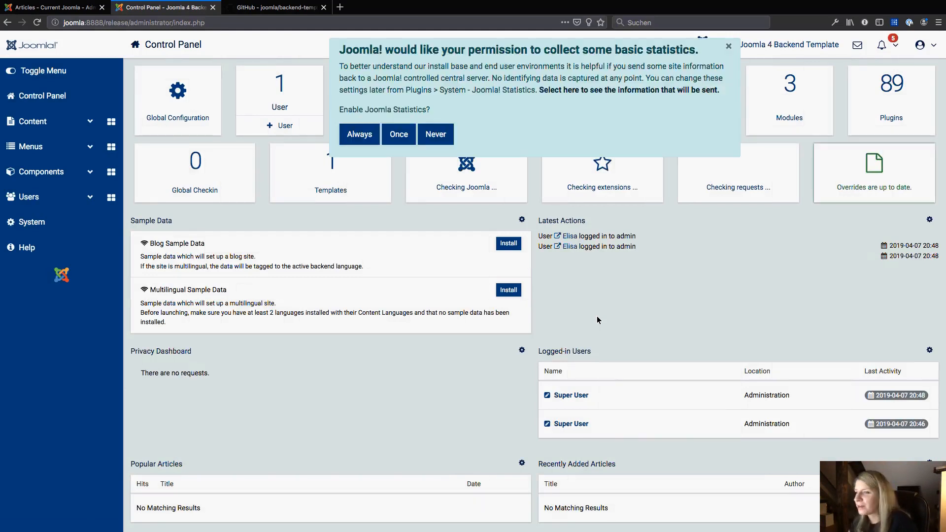
Dismiss the statistics permission message and log out of the backend.
{"action": "left_click", "coordinate": [727, 48]}
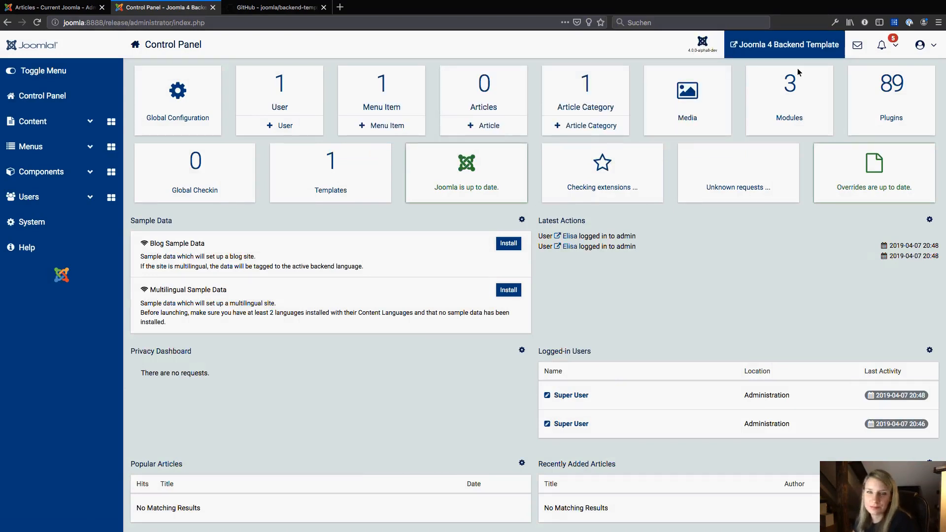
{"action": "left_click", "coordinate": [919, 49]}
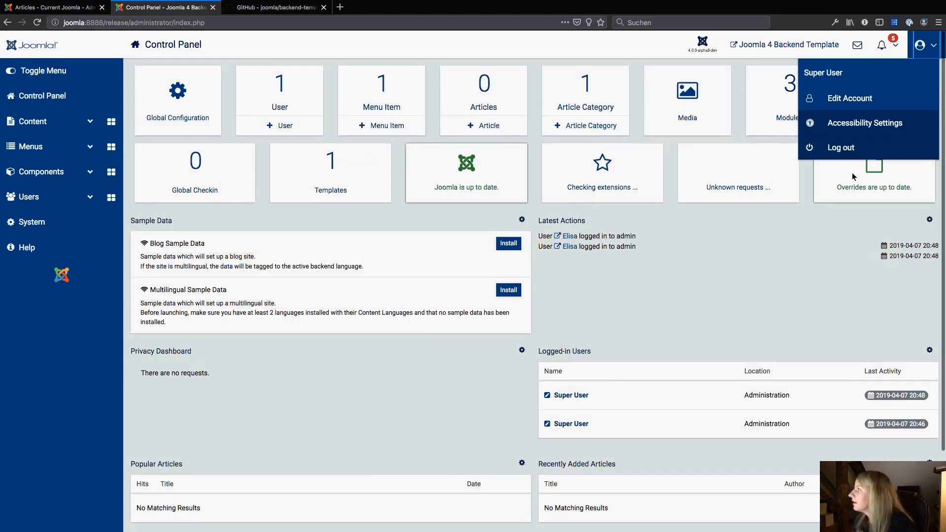
{"action": "left_click", "coordinate": [847, 148]}
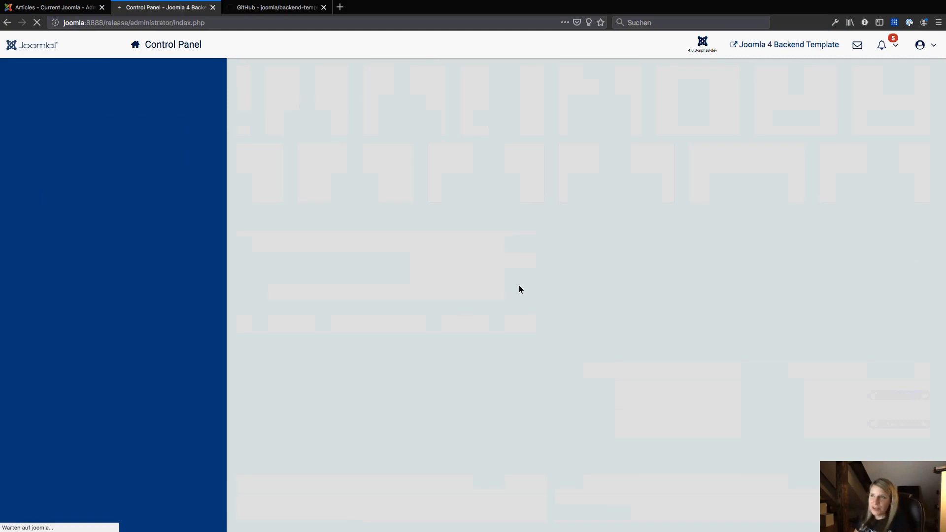
Log back in to the administrator backend with the Super User username and stored password, and dismiss the statistics message.
{"action": "left_click", "coordinate": [206, 23]}
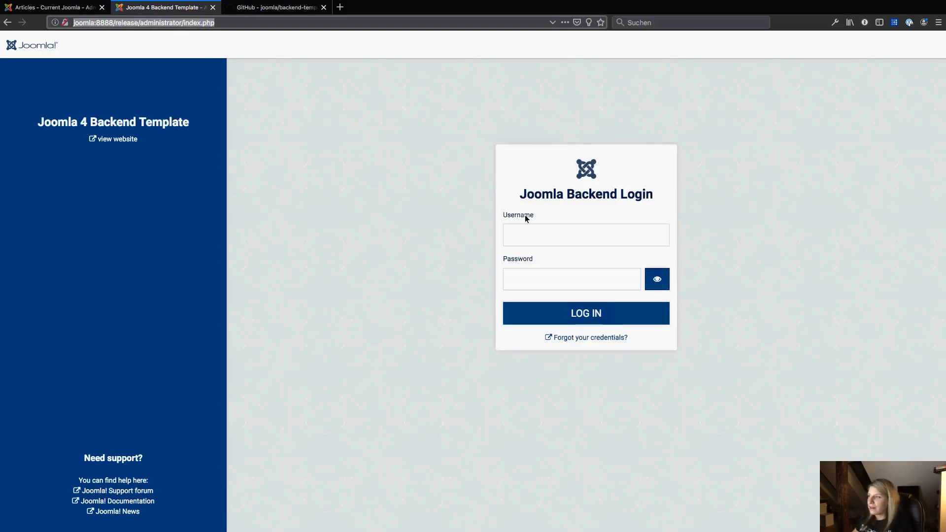
{"action": "left_click", "coordinate": [526, 234]}
{"action": "type", "text": "Elisa"}
{"action": "key", "text": "Tab"}
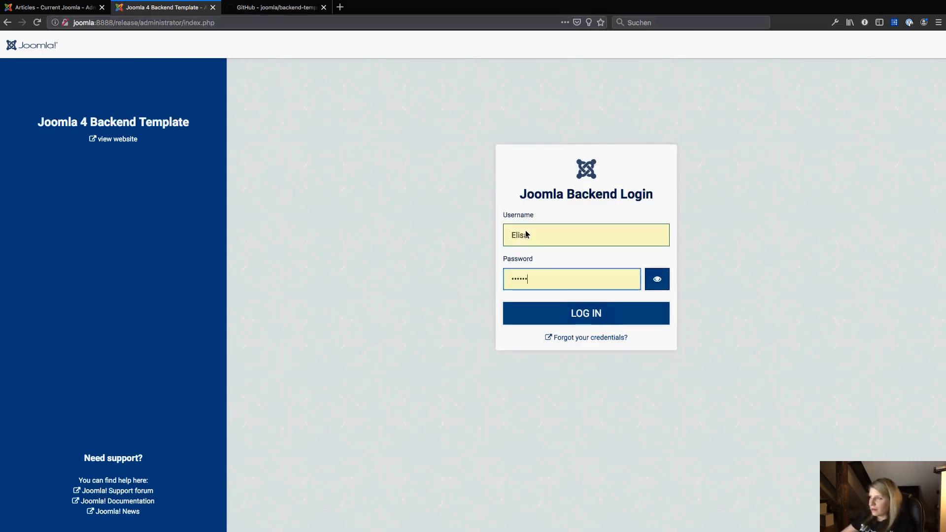
{"action": "left_click", "coordinate": [601, 314]}
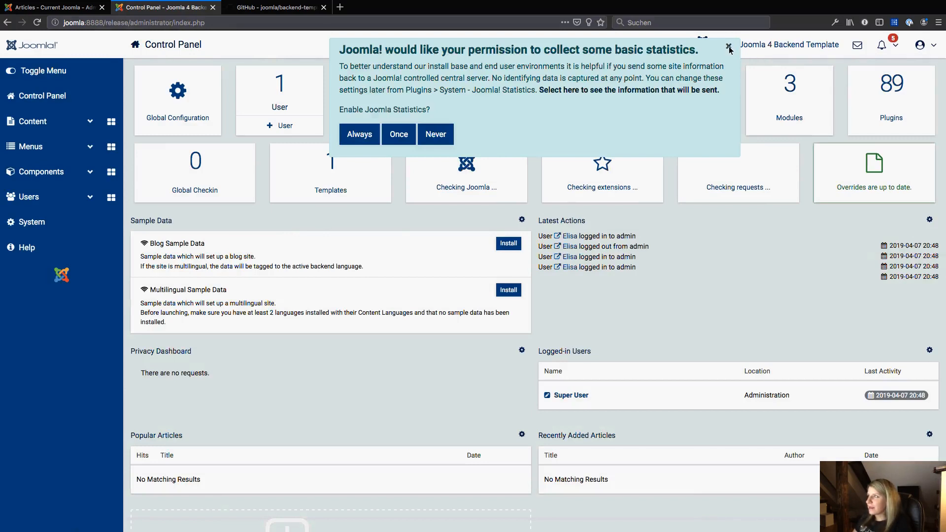
{"action": "left_click", "coordinate": [729, 46]}
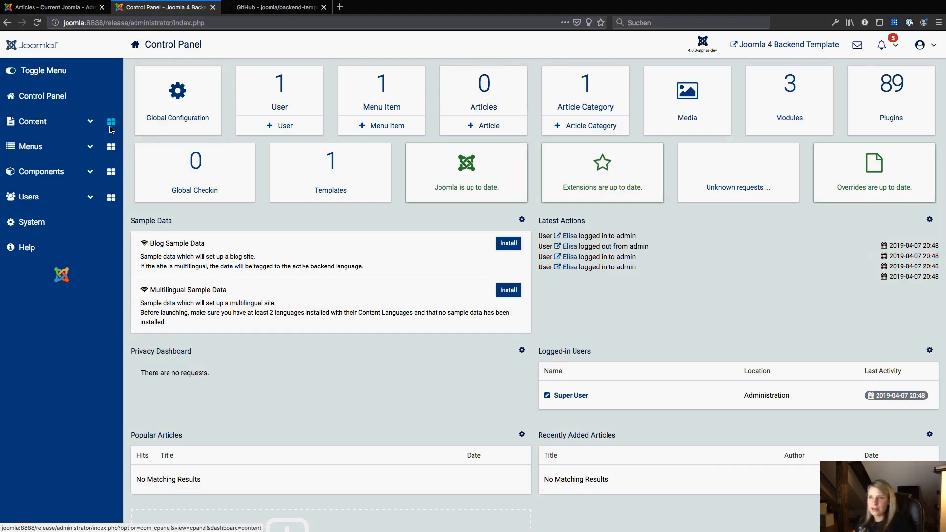
Expand and collapse the Content and Menus submenus in the sidebar.
{"action": "left_click", "coordinate": [72, 124]}
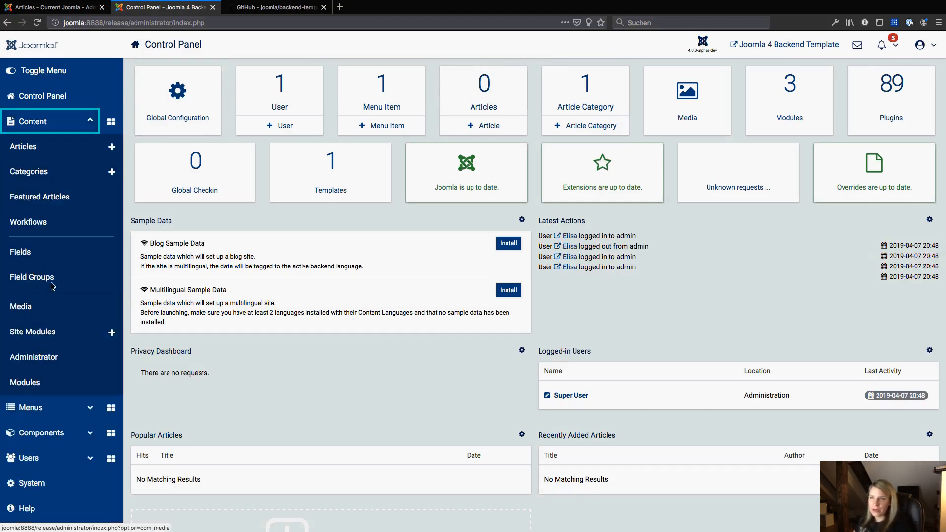
{"action": "left_click", "coordinate": [50, 121]}
{"action": "left_click", "coordinate": [46, 155]}
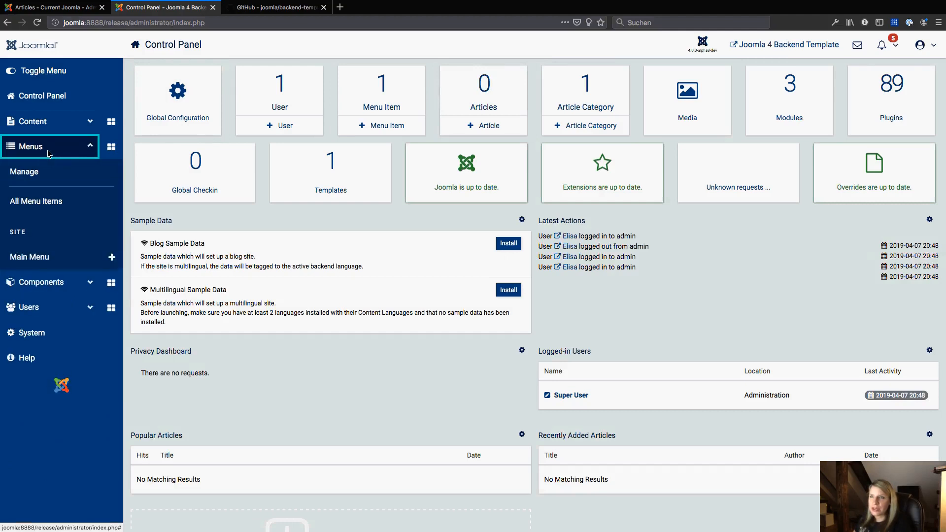
{"action": "left_click", "coordinate": [49, 157]}
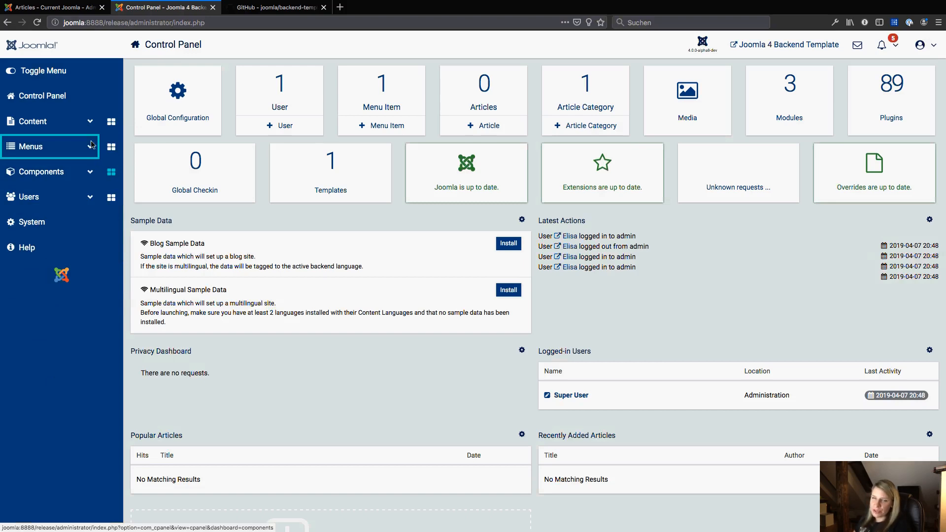
Open the Content dashboard from the sidebar and set Joomla statistics collection to Always.
{"action": "left_click", "coordinate": [50, 96]}
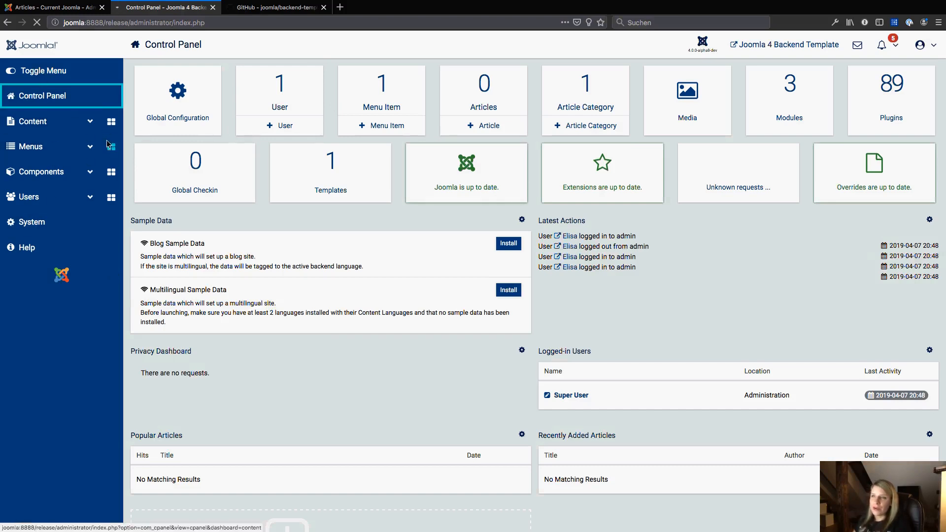
{"action": "left_click", "coordinate": [111, 126]}
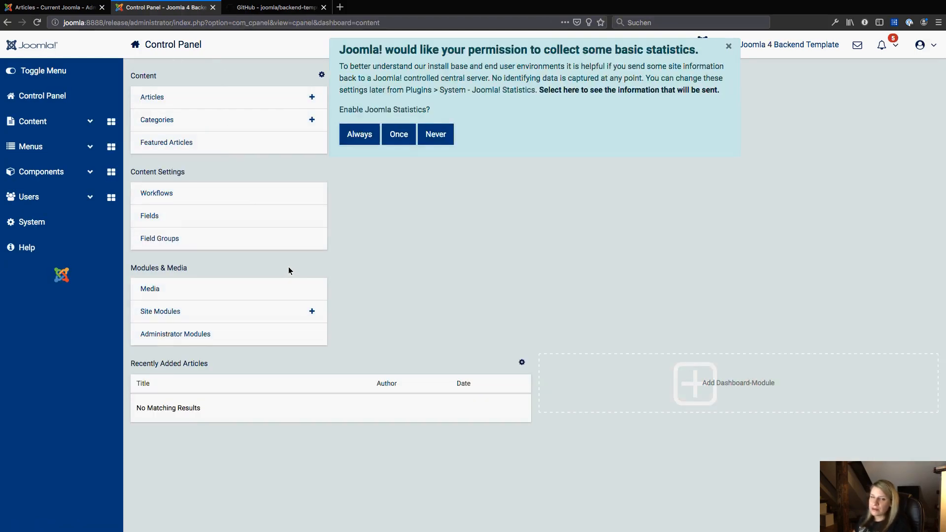
{"action": "left_click", "coordinate": [354, 133]}
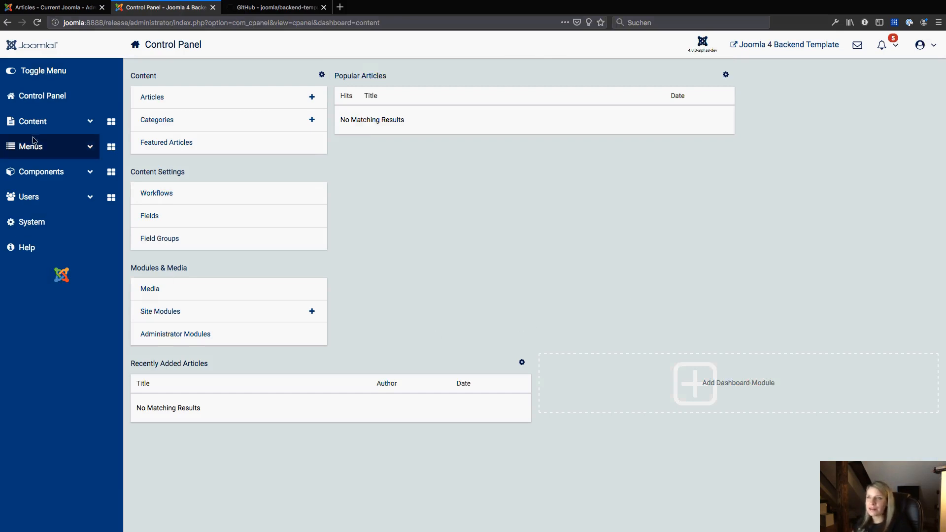
View the Users and Menus dashboards from the sidebar.
{"action": "left_click", "coordinate": [111, 202]}
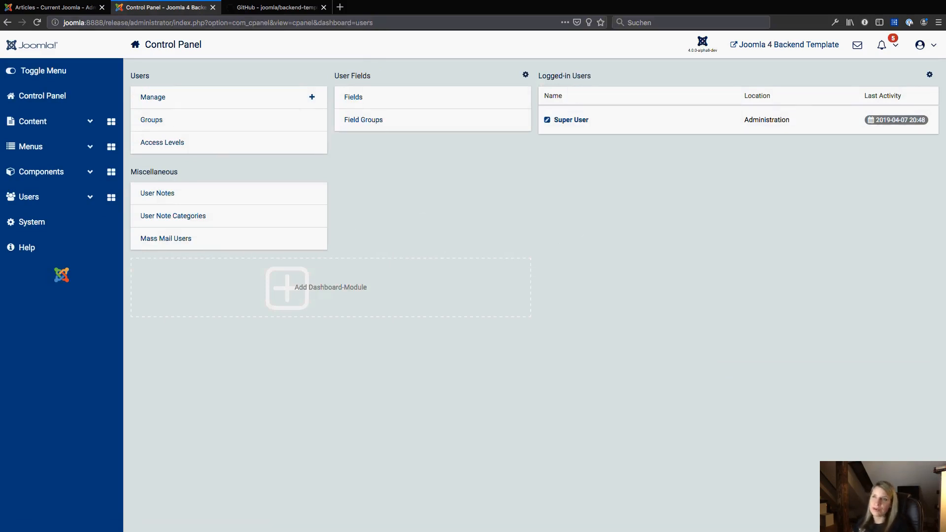
{"action": "left_click", "coordinate": [35, 100]}
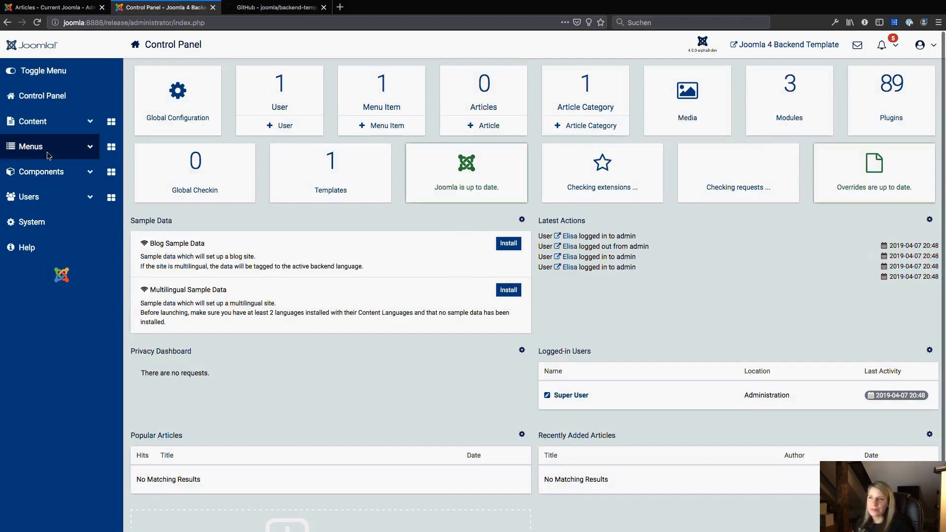
{"action": "left_click", "coordinate": [110, 148]}
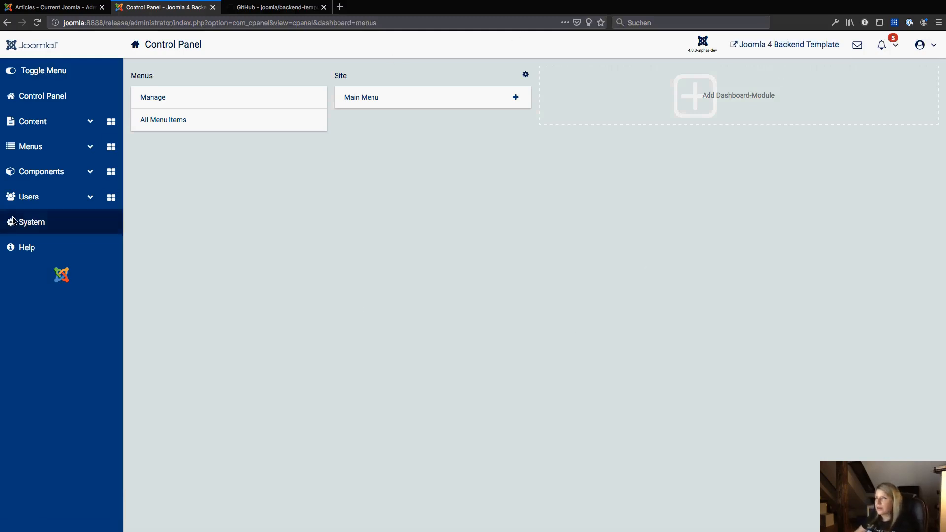
Open a new article form from the Content menu and close it without saving.
{"action": "left_click", "coordinate": [39, 124]}
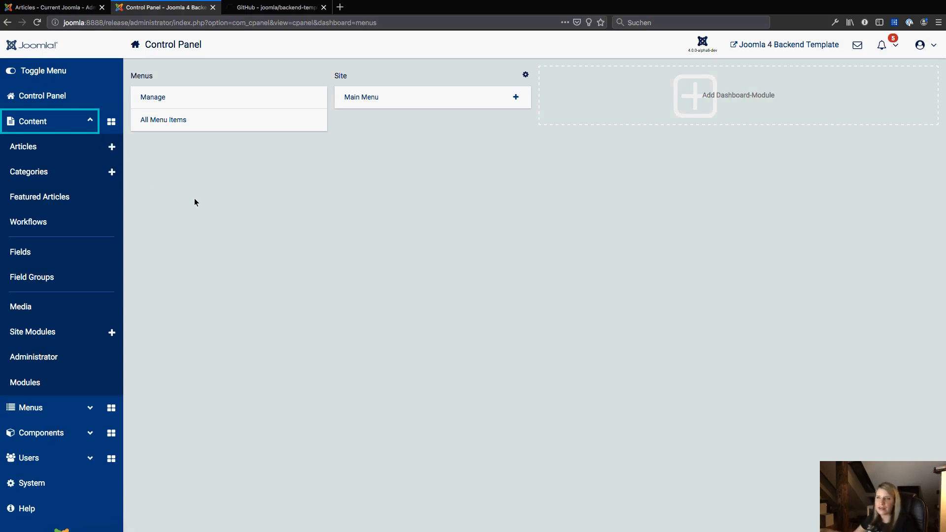
{"action": "left_click", "coordinate": [111, 147]}
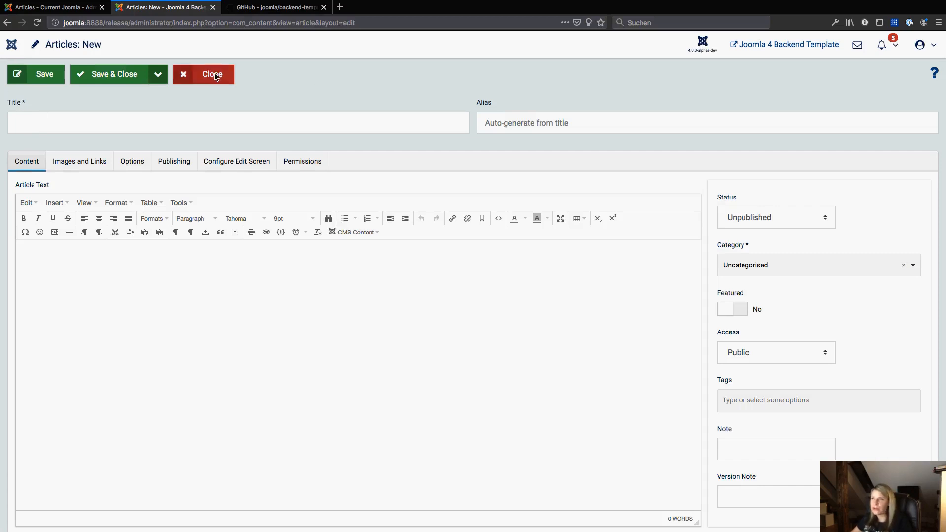
{"action": "left_click", "coordinate": [157, 74]}
{"action": "left_click", "coordinate": [218, 87]}
{"action": "left_click", "coordinate": [214, 83]}
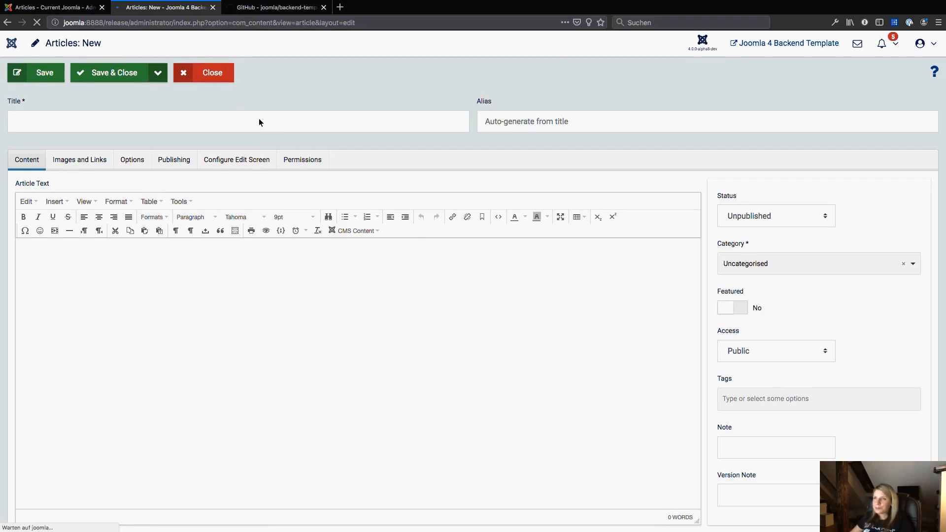
{"action": "left_click", "coordinate": [207, 80]}
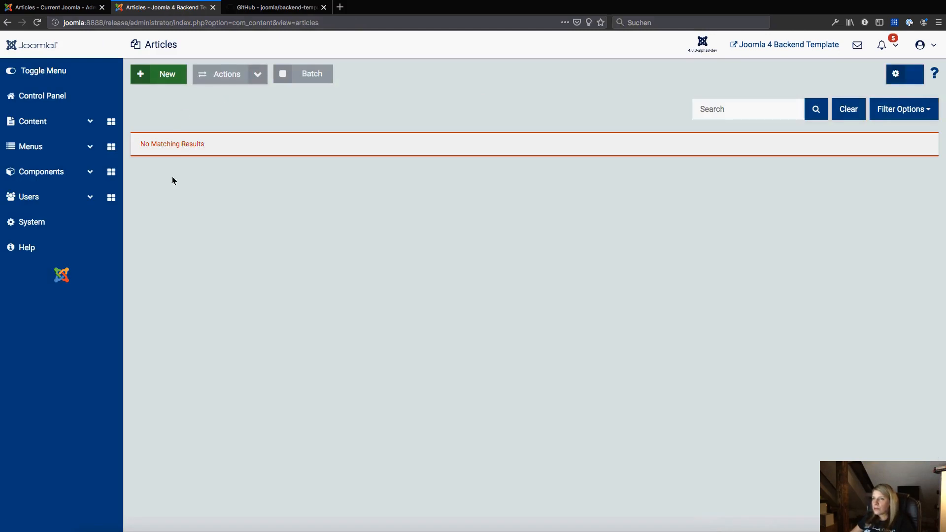
Open the System dashboard and examine its sections.
{"action": "left_click", "coordinate": [37, 225]}
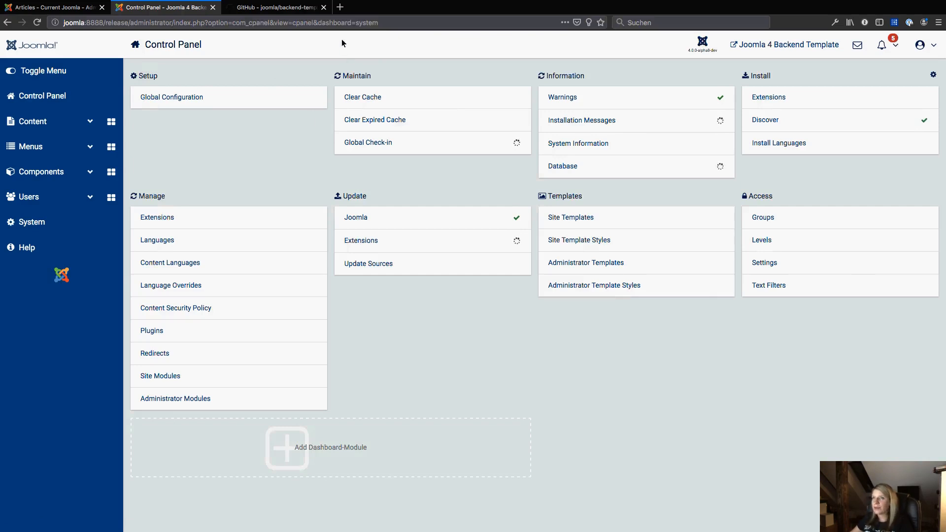
{"action": "left_click", "coordinate": [346, 26]}
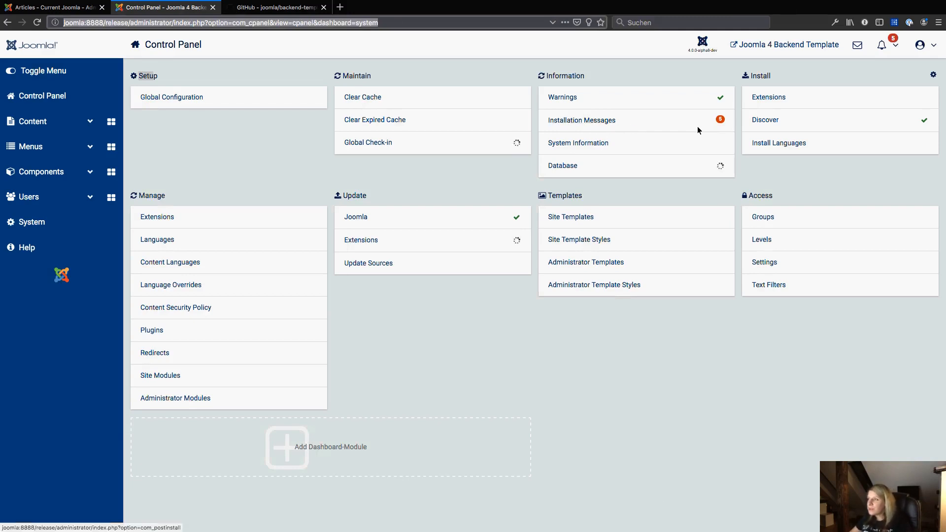
{"action": "key", "text": "ctrl+plus"}
{"action": "key", "text": "ctrl+plus"}
{"action": "key", "text": "ctrl+plus"}
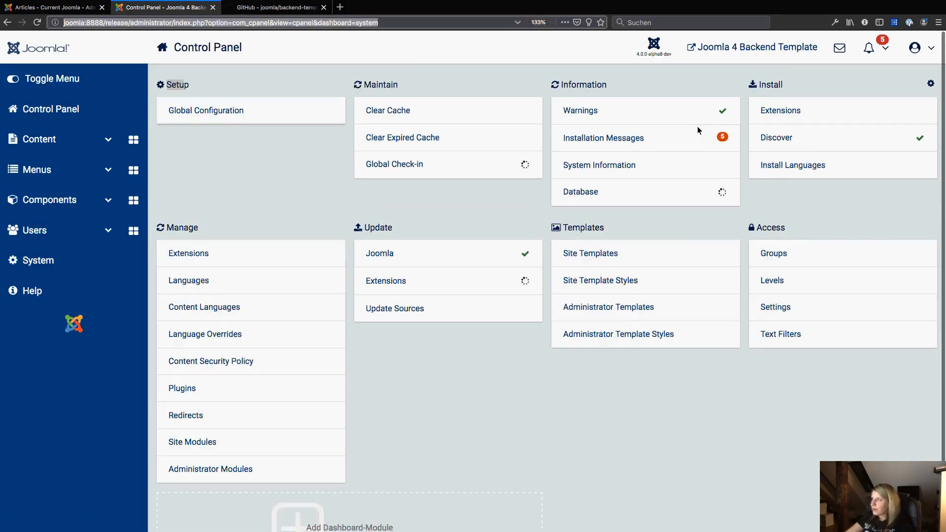
{"action": "key", "text": "ctrl+plus"}
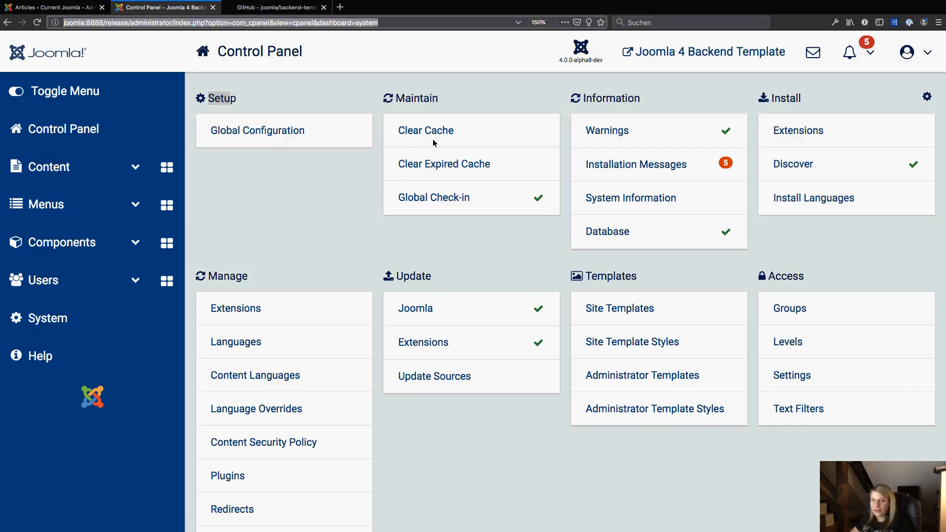
{"action": "left_click", "coordinate": [55, 333]}
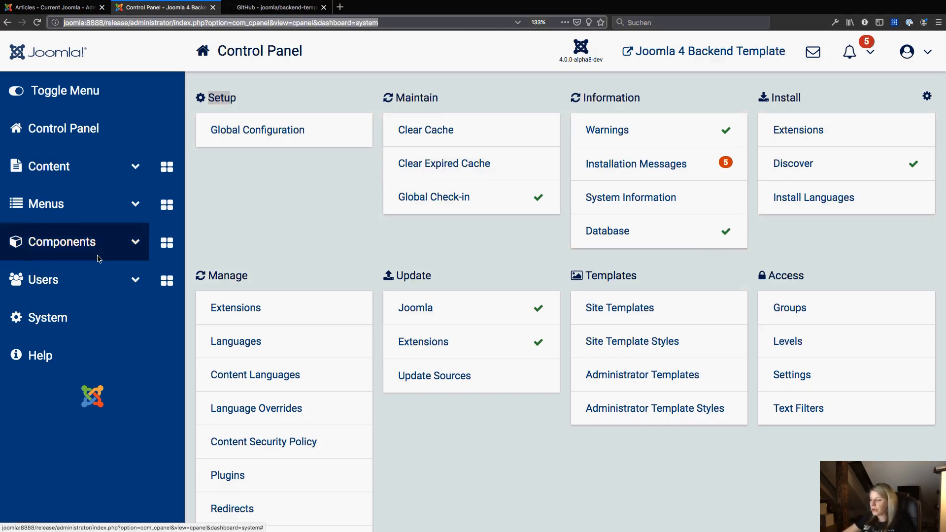
{"action": "key", "text": "ctrl+minus"}
{"action": "key", "text": "ctrl+minus"}
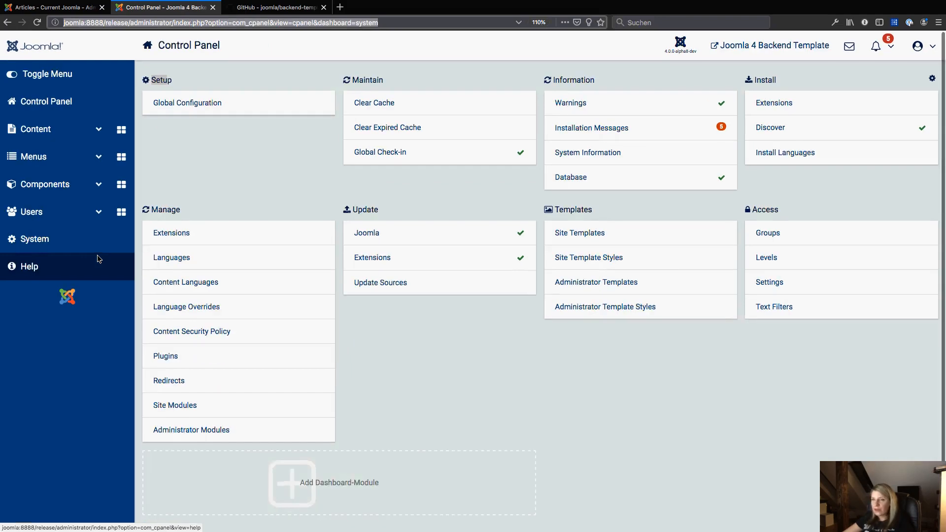
Create a new article titled Test from the Articles list, then save and close it.
{"action": "left_click", "coordinate": [72, 136]}
{"action": "left_click", "coordinate": [41, 162]}
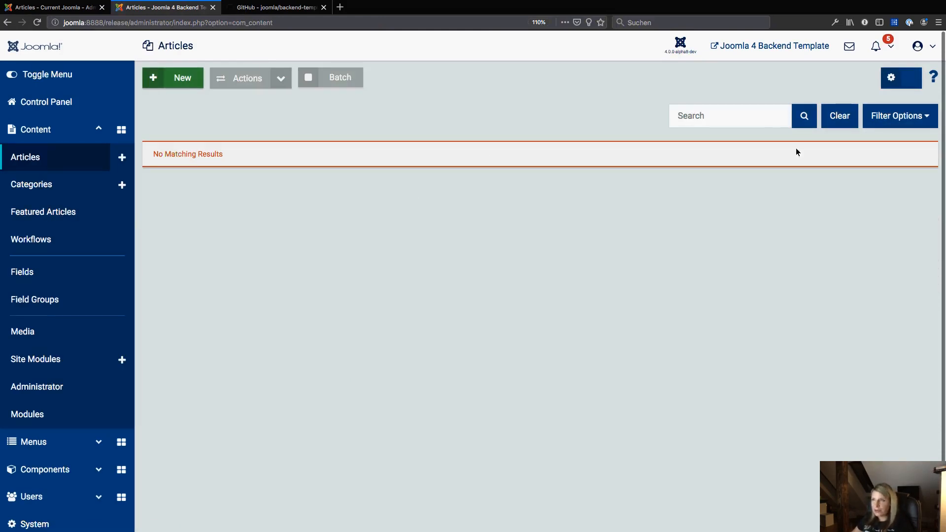
{"action": "left_click", "coordinate": [163, 77]}
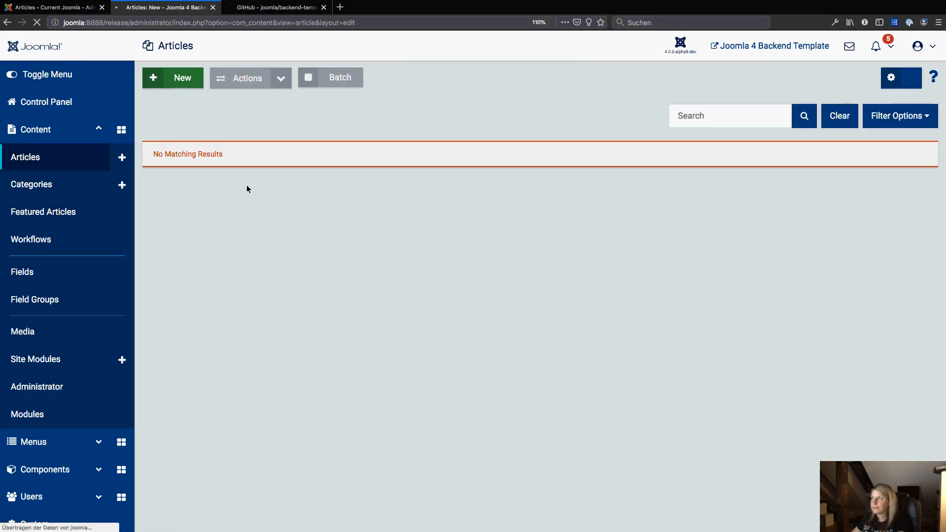
{"action": "left_click", "coordinate": [84, 142]}
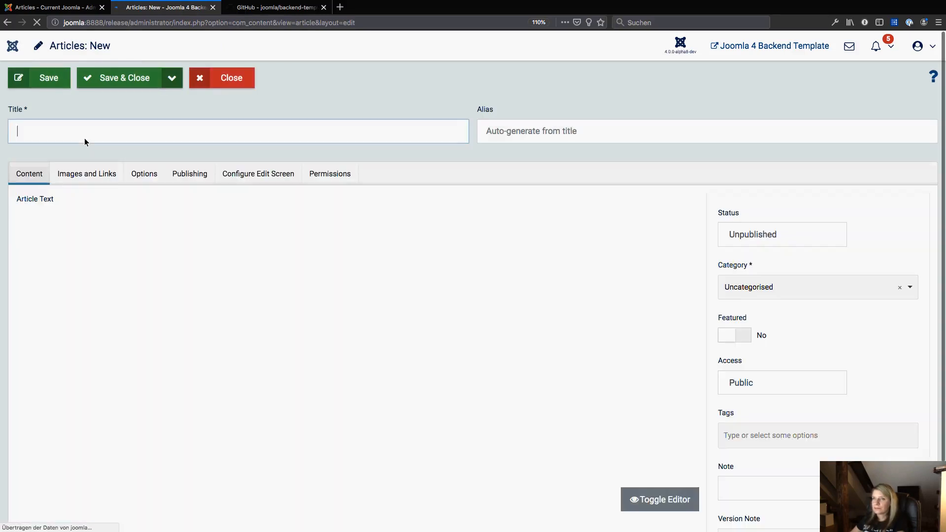
{"action": "type", "text": "Test"}
{"action": "left_click", "coordinate": [141, 81]}
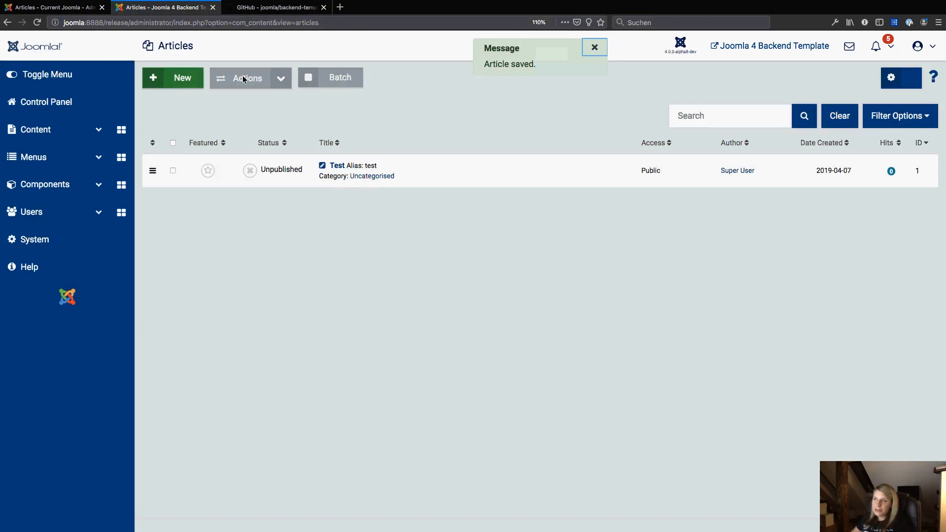
Select the Test article, view the available bulk Actions, and deselect it again.
{"action": "left_click", "coordinate": [173, 172]}
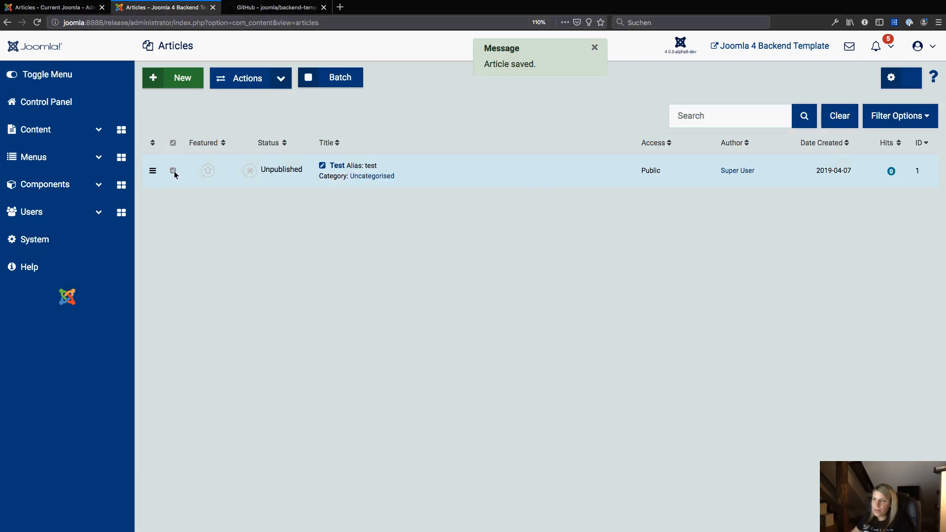
{"action": "left_click", "coordinate": [284, 79]}
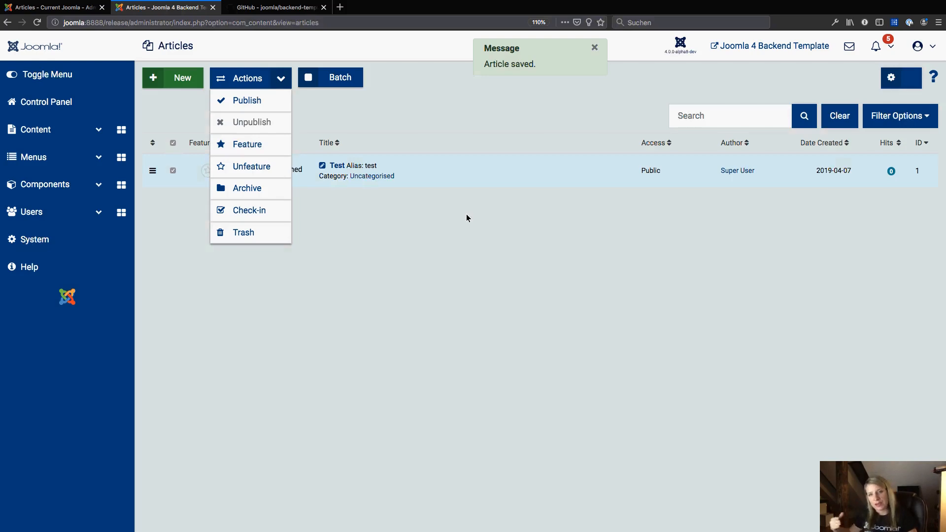
{"action": "left_click", "coordinate": [450, 266]}
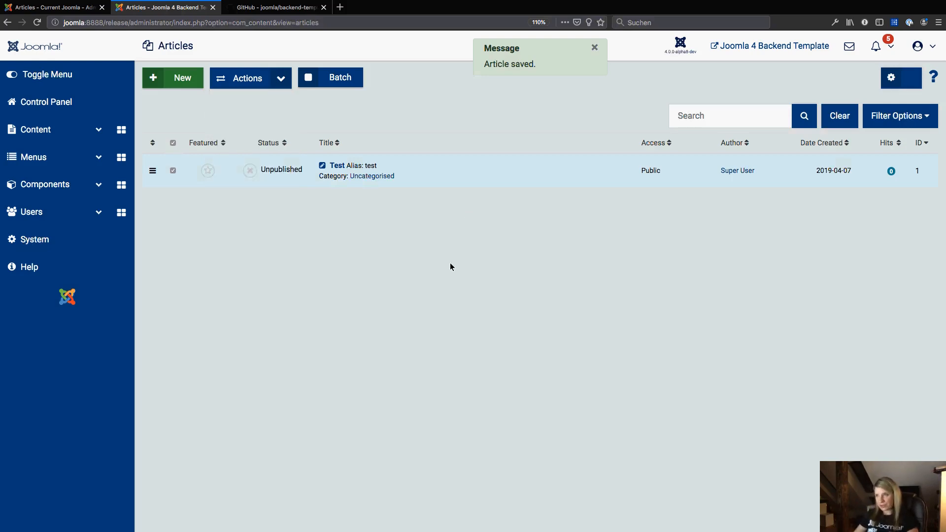
{"action": "left_click", "coordinate": [174, 172]}
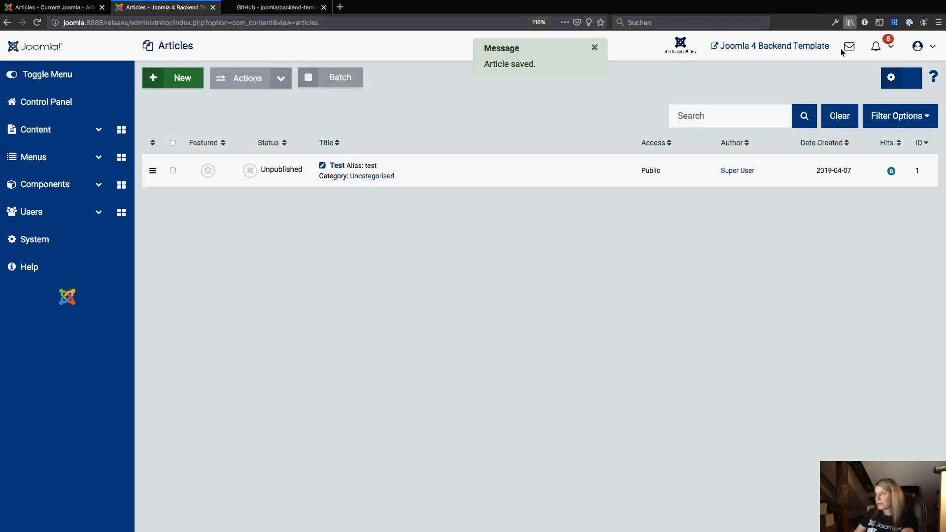
Open the browser developer tools and switch to responsive design mode with the iPhone 6/7/8 preset.
{"action": "right_click", "coordinate": [301, 240]}
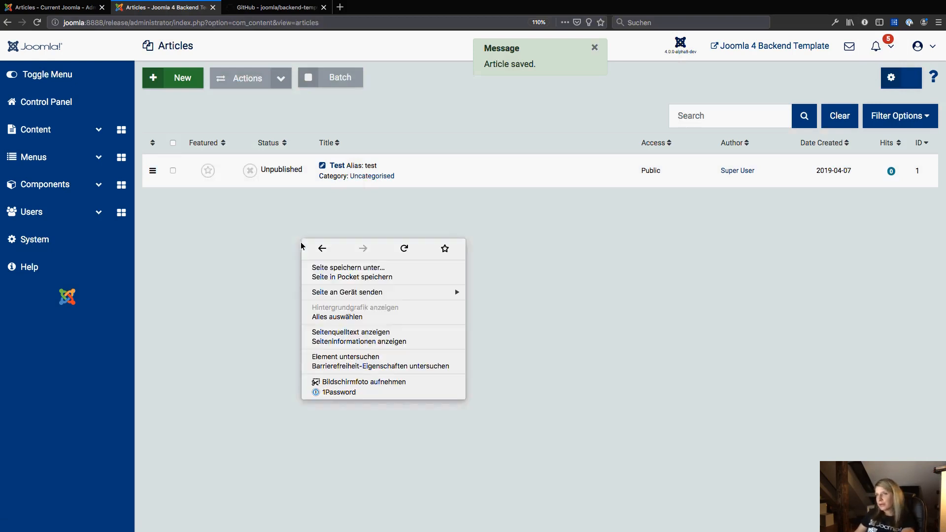
{"action": "left_click", "coordinate": [346, 359]}
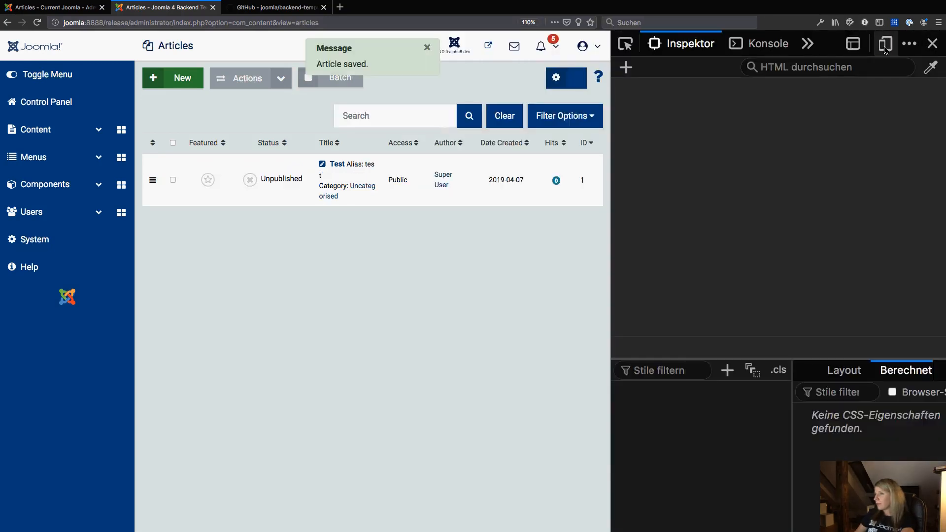
{"action": "left_click", "coordinate": [885, 47]}
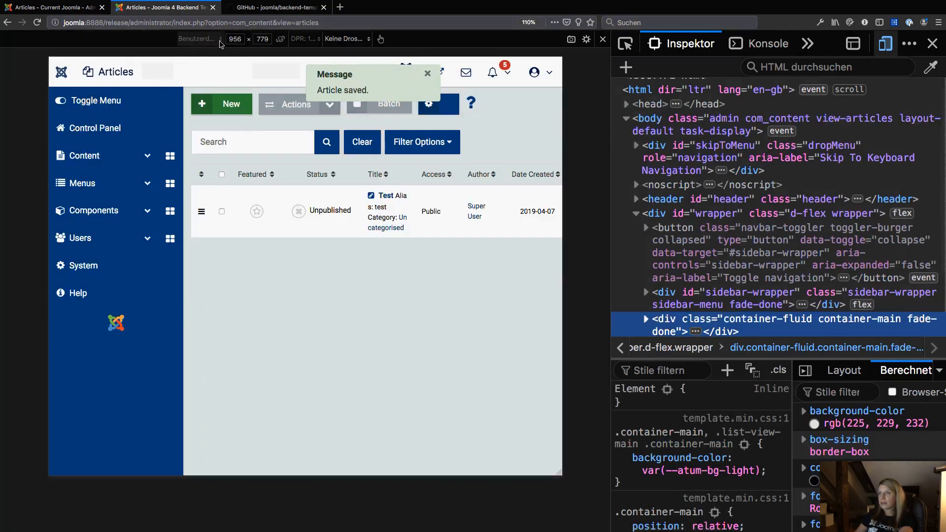
{"action": "left_click", "coordinate": [220, 39]}
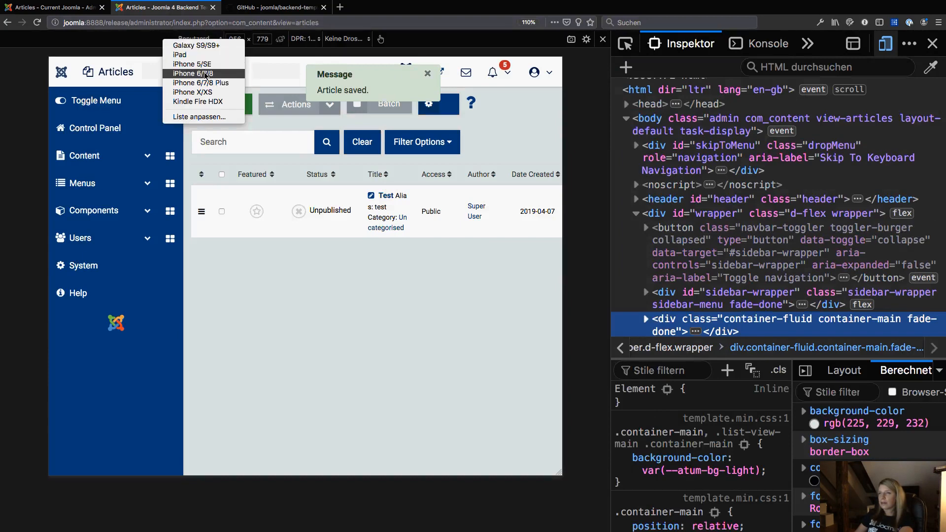
{"action": "left_click", "coordinate": [205, 75]}
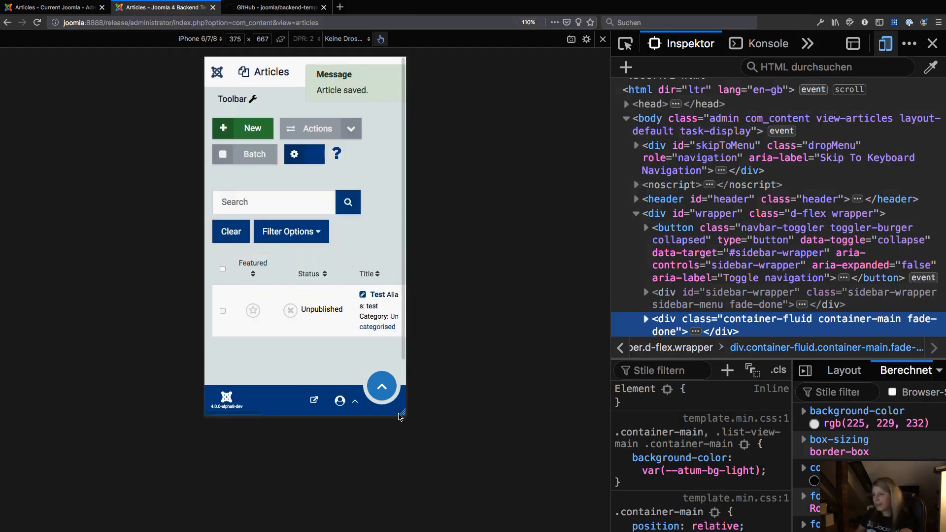
Widen the responsive viewport to desktop width, then return to the iPhone 6/7/8 preset.
{"action": "left_click_drag", "start_coordinate": [401, 412], "coordinate": [590, 459]}
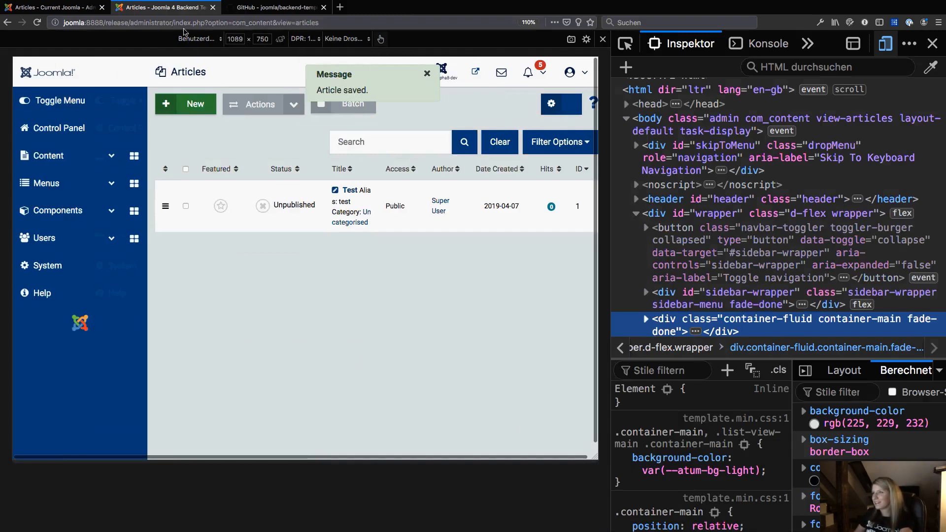
{"action": "left_click", "coordinate": [197, 38]}
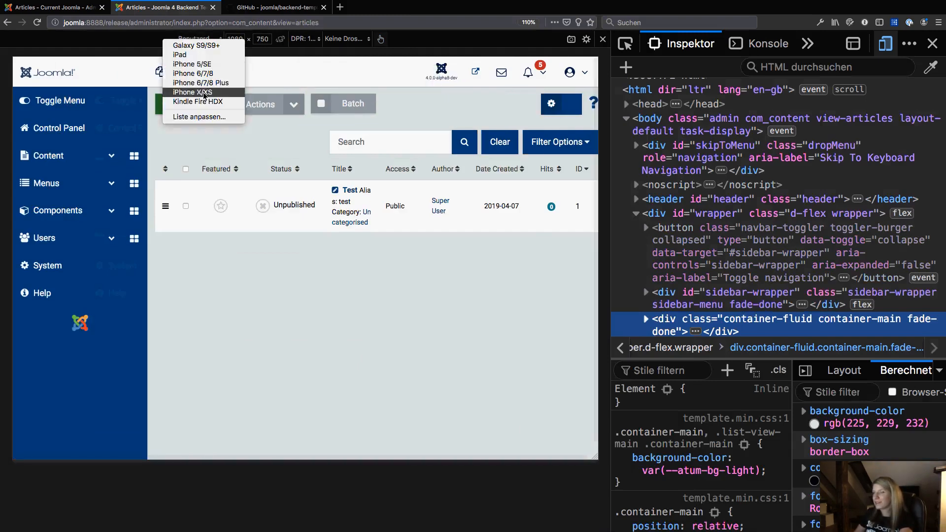
{"action": "left_click", "coordinate": [193, 73]}
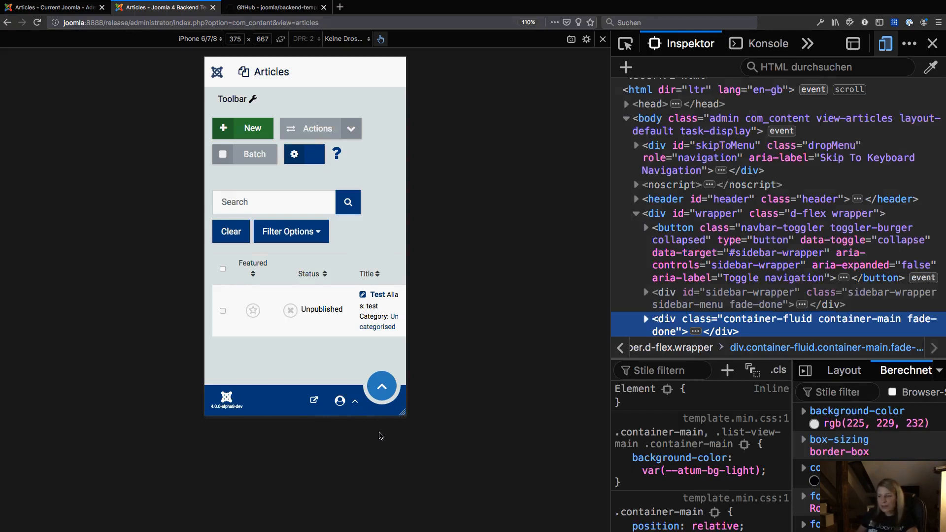
Open the mobile sidebar menu, expand Content, and collapse the menu again.
{"action": "left_click", "coordinate": [382, 388]}
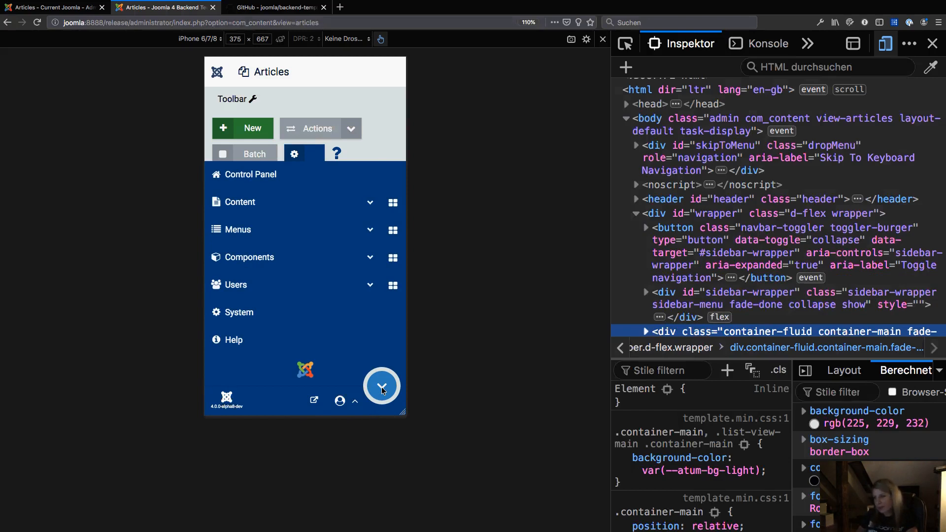
{"action": "left_click", "coordinate": [325, 209]}
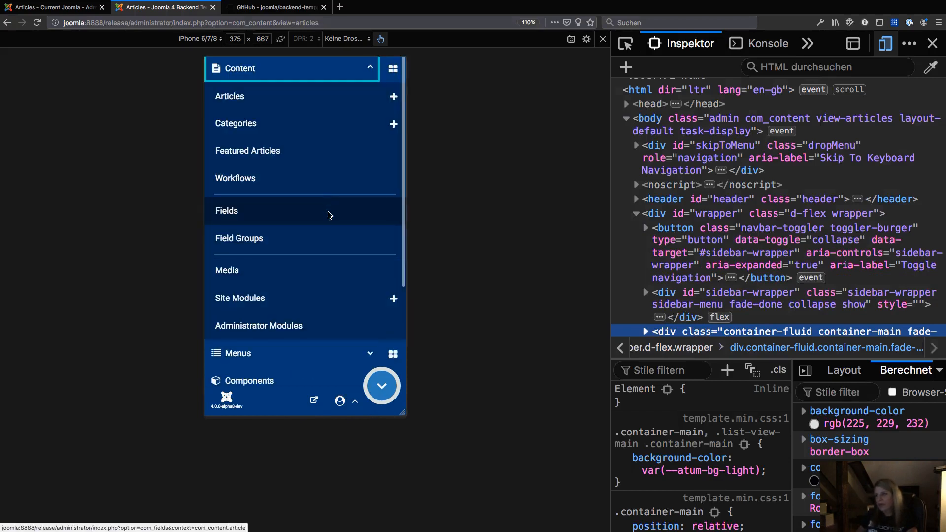
{"action": "left_click", "coordinate": [374, 387]}
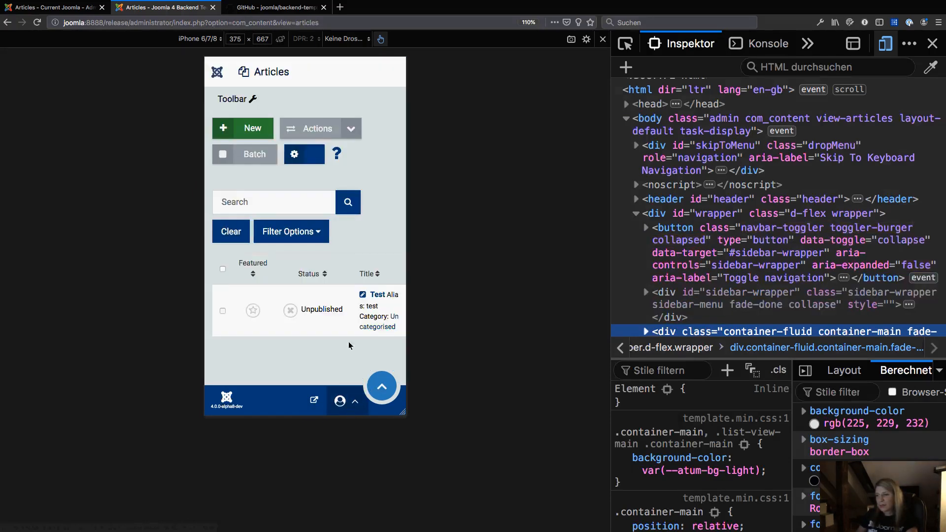
Open the mobile user menu, leave responsive mode, close the developer tools, and open and close the notifications dropdown.
{"action": "left_click", "coordinate": [343, 405]}
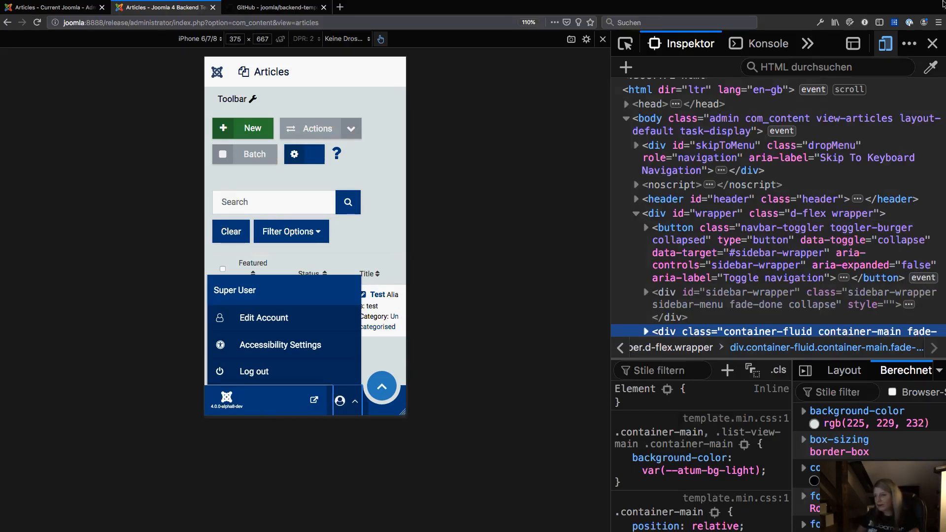
{"action": "left_click", "coordinate": [883, 46]}
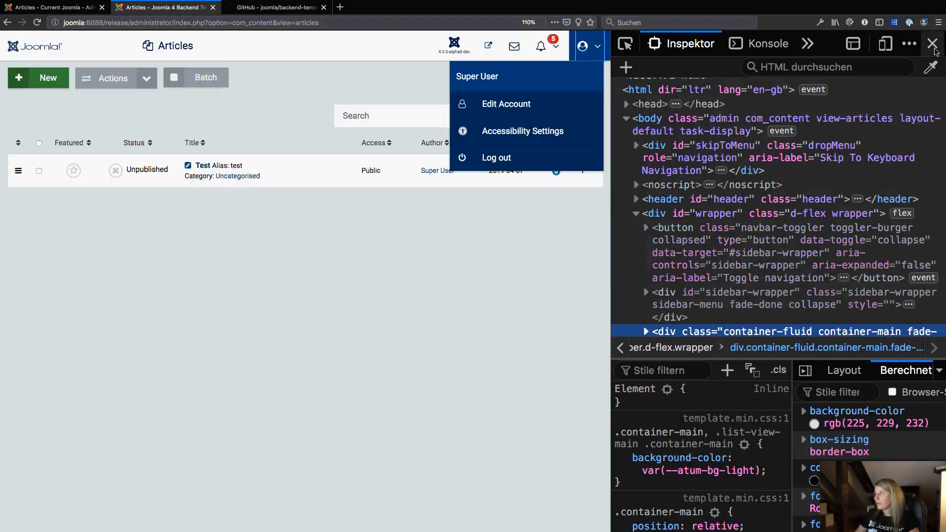
{"action": "left_click", "coordinate": [932, 44]}
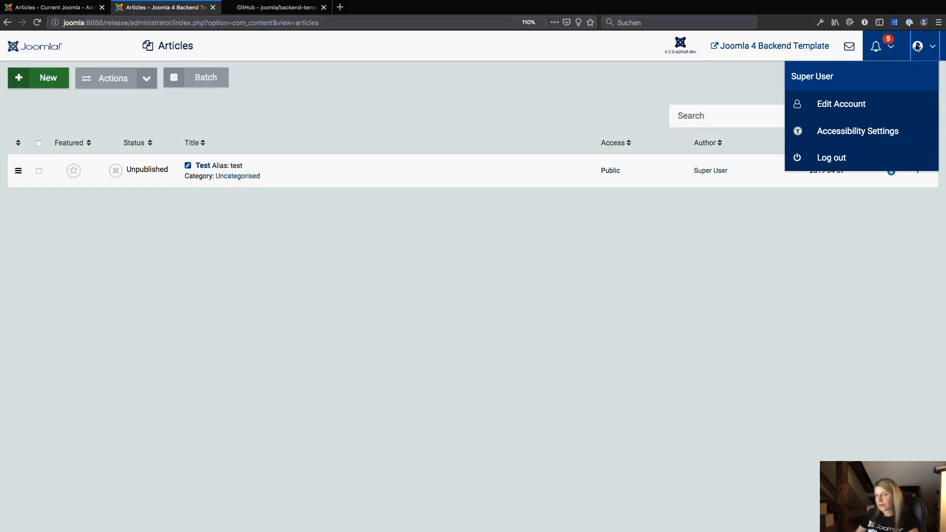
{"action": "left_click", "coordinate": [558, 107]}
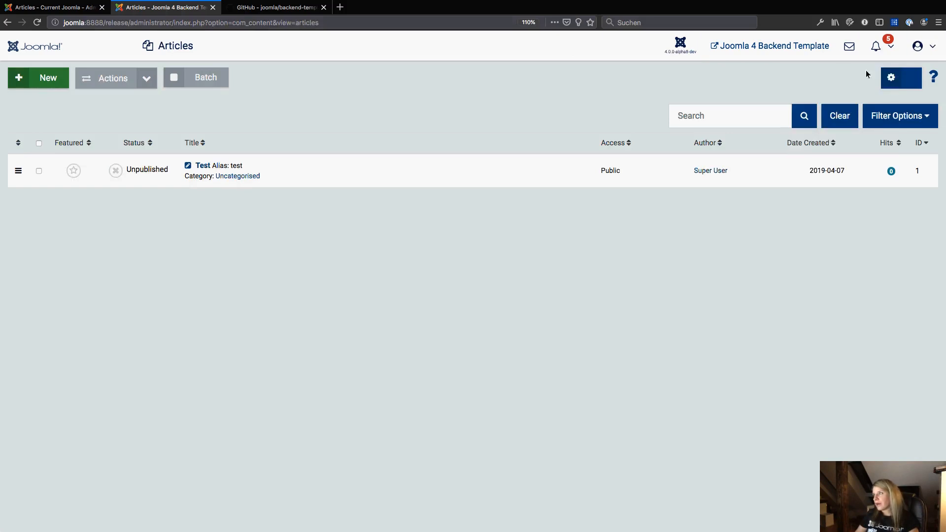
{"action": "left_click", "coordinate": [876, 46]}
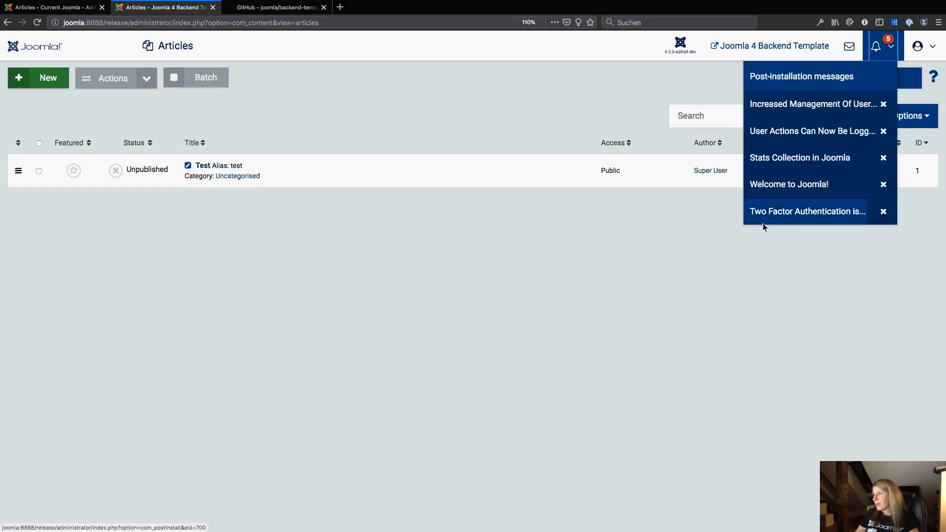
{"action": "left_click", "coordinate": [734, 261]}
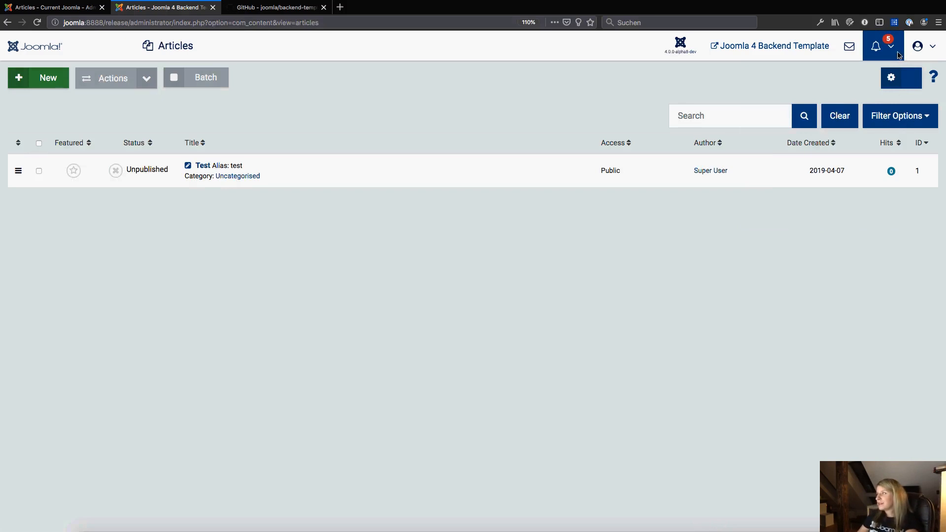
Inspect the articles toolbar element, preview it in responsive mode, close the developer tools and restore the sidebar.
{"action": "right_click", "coordinate": [481, 91]}
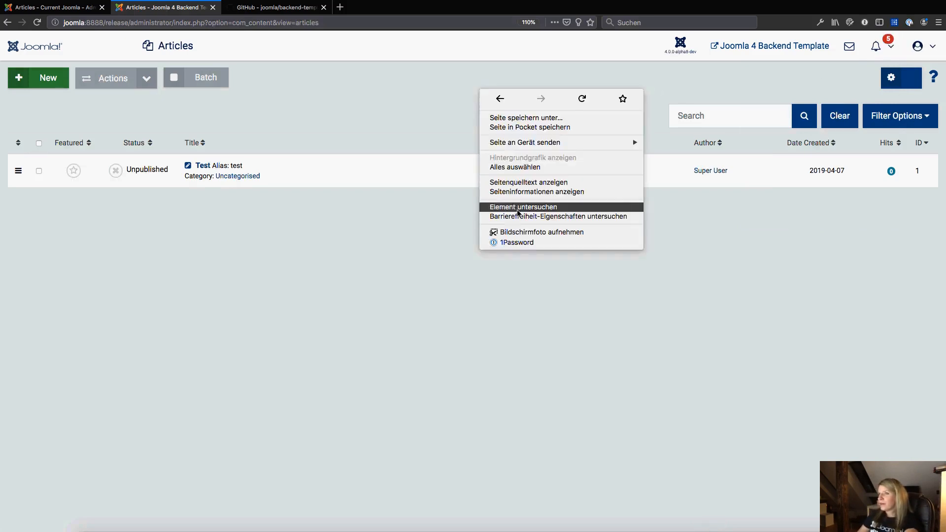
{"action": "left_click", "coordinate": [524, 208]}
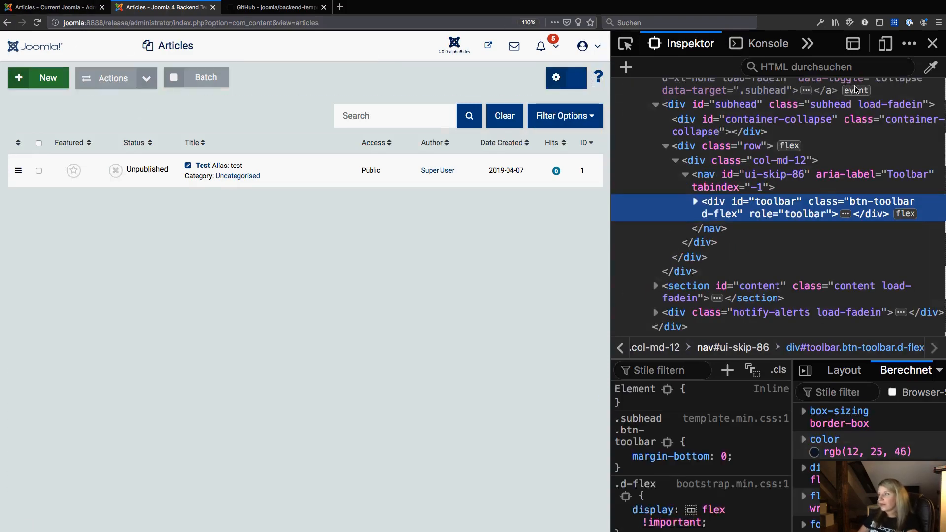
{"action": "left_click", "coordinate": [891, 49]}
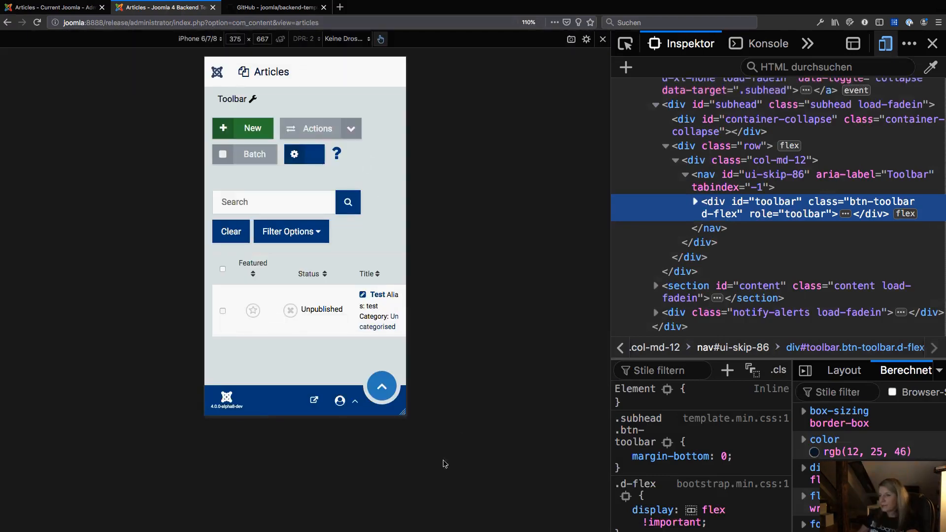
{"action": "left_click", "coordinate": [885, 47]}
{"action": "left_click", "coordinate": [933, 45]}
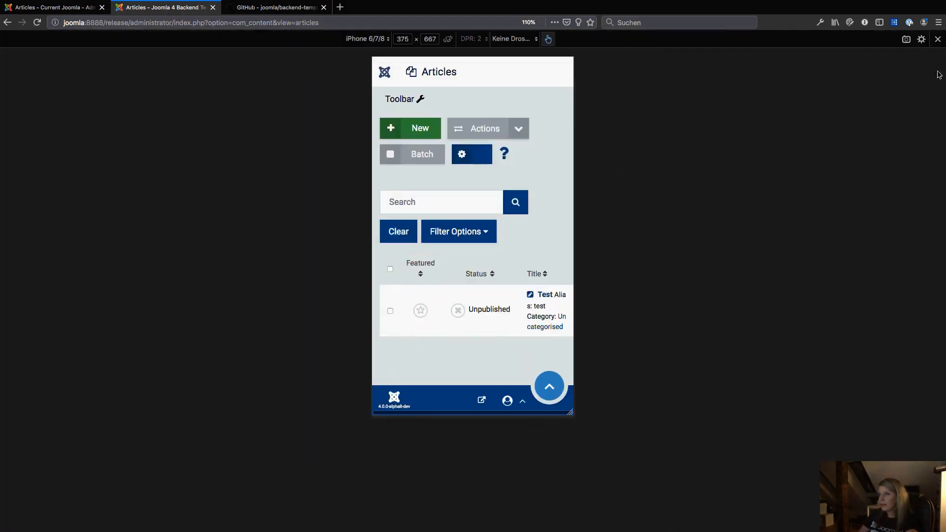
{"action": "left_click", "coordinate": [937, 39]}
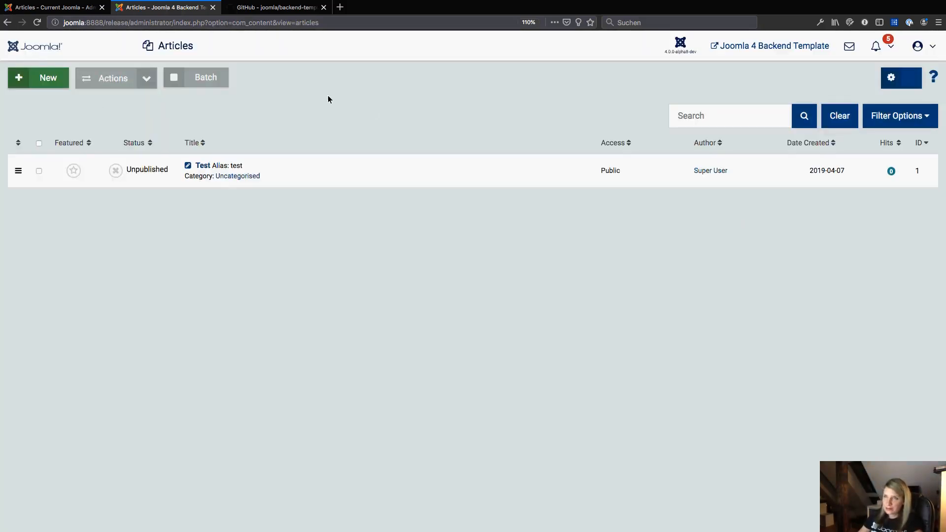
{"action": "left_click", "coordinate": [45, 49]}
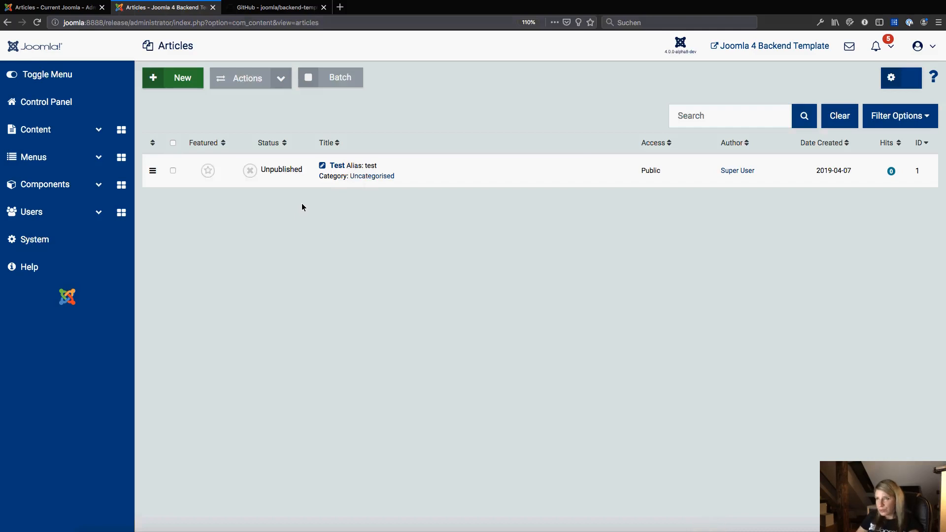
Open a new browser tab and go to colorbox.io.
{"action": "key", "text": "ctrl+t"}
{"action": "type", "text": "color"}
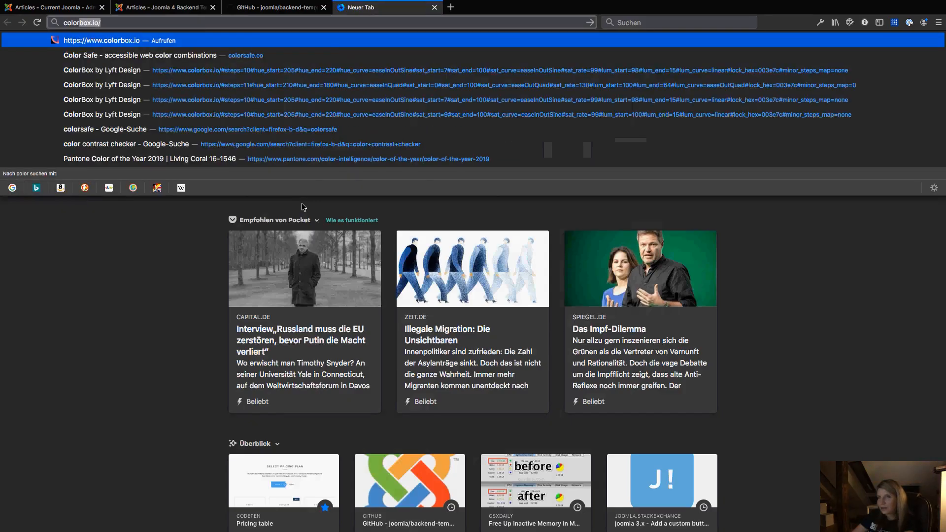
{"action": "key", "text": "Return"}
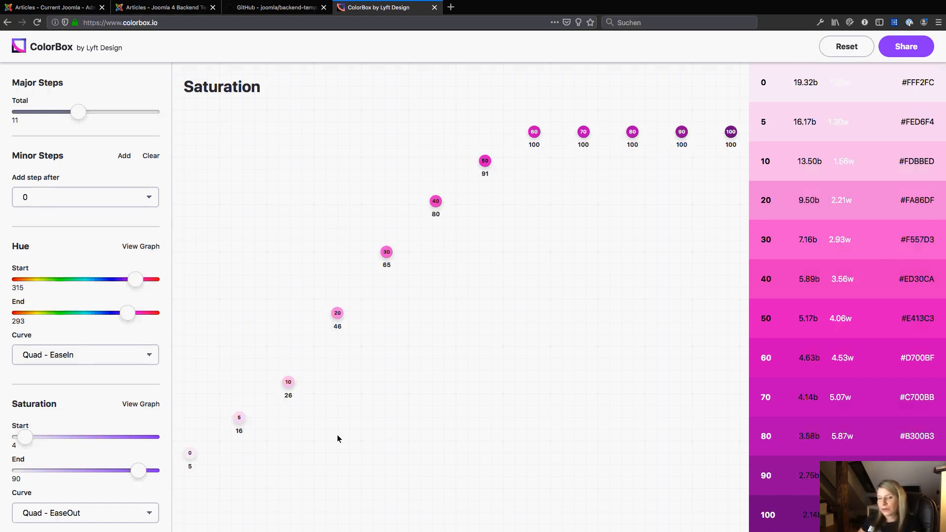
Load a previously saved ColorBox palette URL from the address bar history.
{"action": "left_click", "coordinate": [258, 8]}
{"action": "left_click", "coordinate": [178, 9]}
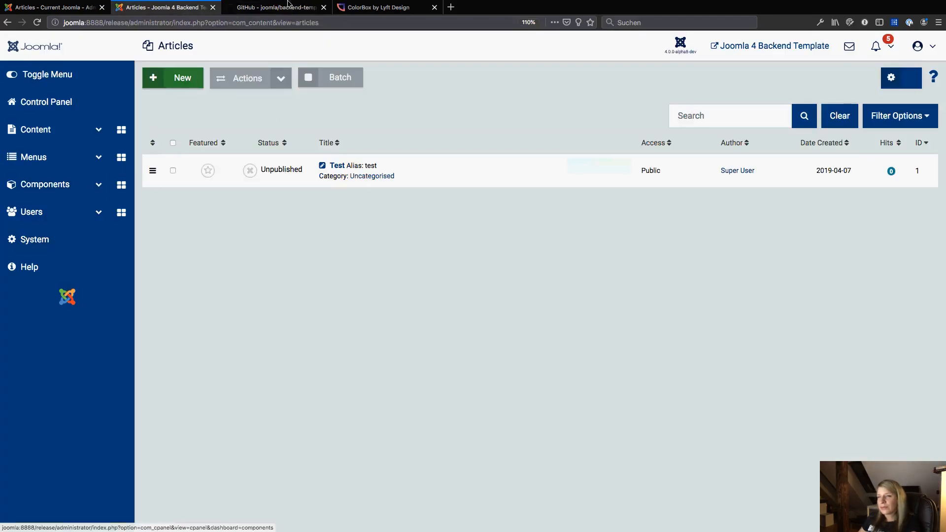
{"action": "left_click", "coordinate": [365, 8]}
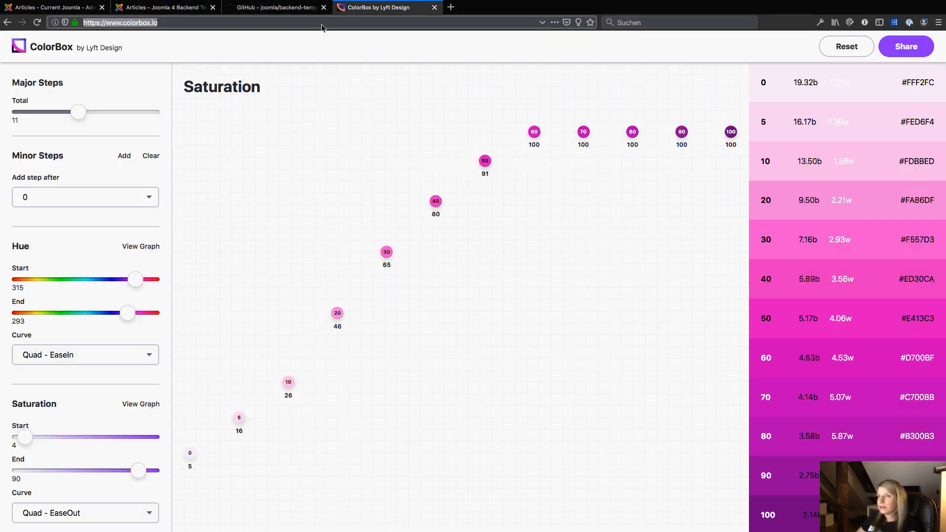
{"action": "left_click", "coordinate": [321, 25]}
{"action": "type", "text": "/"}
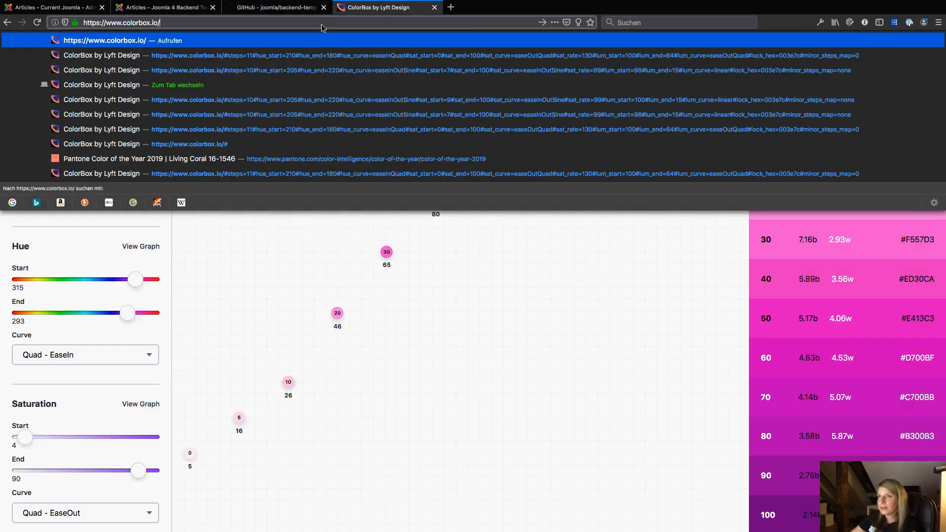
{"action": "key", "text": "Down"}
{"action": "key", "text": "Down"}
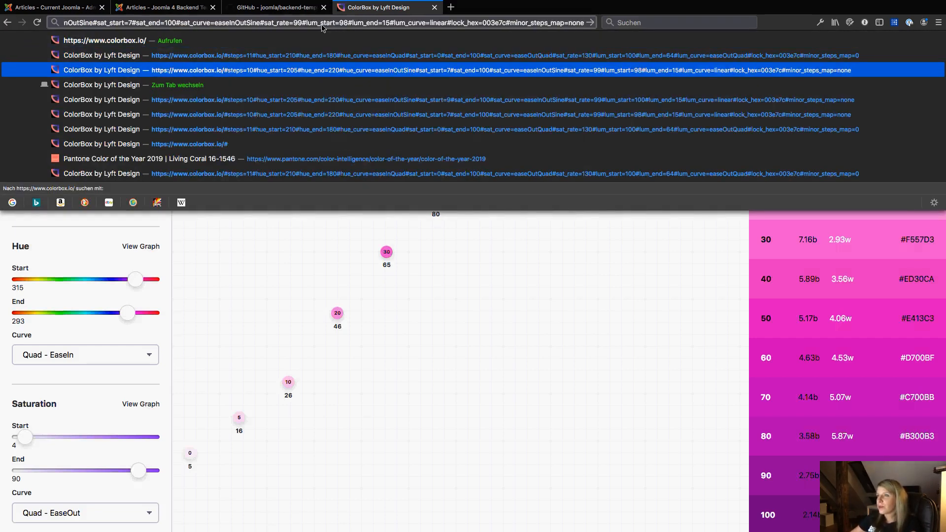
{"action": "key", "text": "Return"}
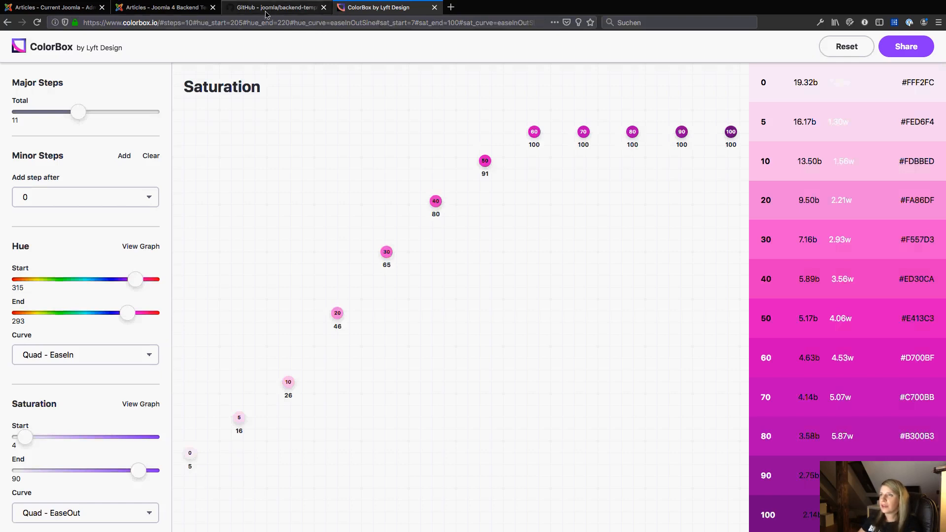
Return to the Joomla tab and open the atum - Default administrator template style from the System dashboard.
{"action": "key", "text": "ctrl+shift+Tab"}
{"action": "key", "text": "ctrl+shift+Tab"}
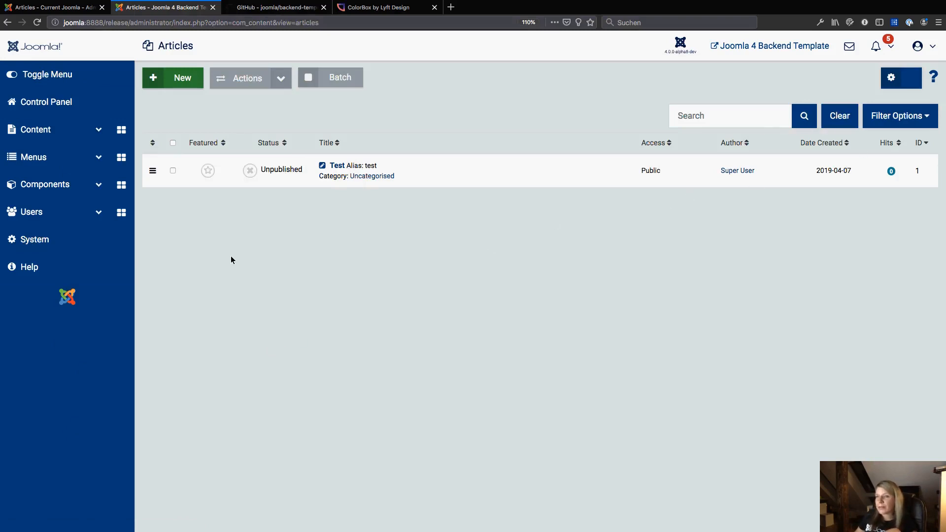
{"action": "left_click", "coordinate": [63, 239]}
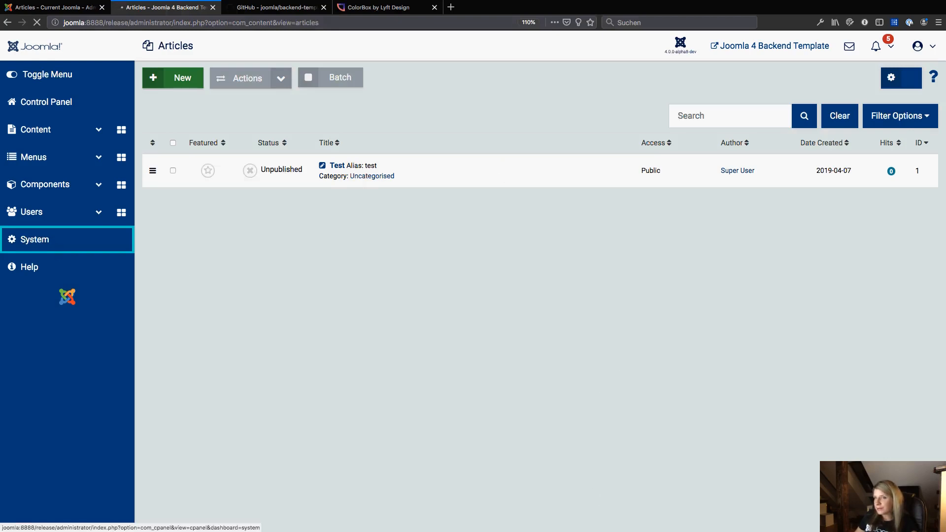
{"action": "left_click", "coordinate": [33, 241]}
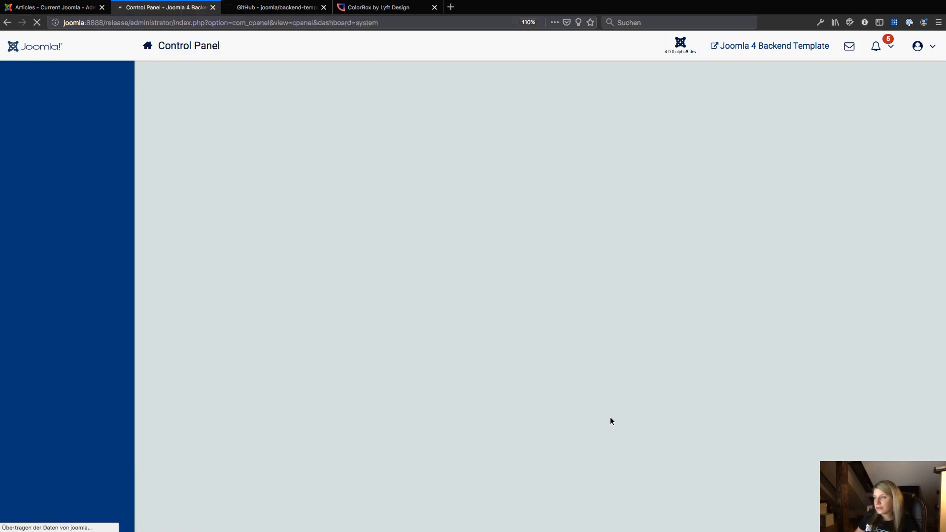
{"action": "left_click", "coordinate": [581, 308]}
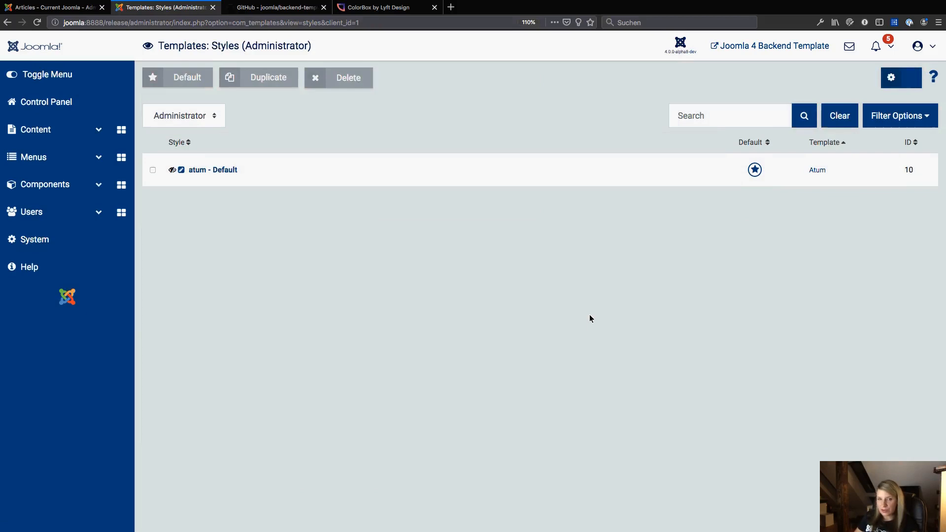
{"action": "left_click", "coordinate": [226, 170]}
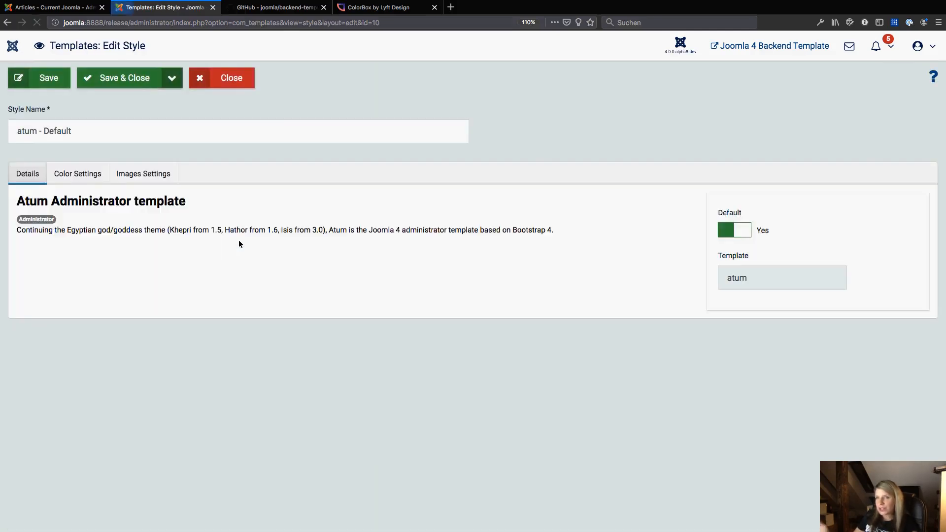
Set the atum style's Dark Background colour to purple in Color Settings, then save and close the style.
{"action": "left_click", "coordinate": [62, 177]}
{"action": "left_click", "coordinate": [178, 206]}
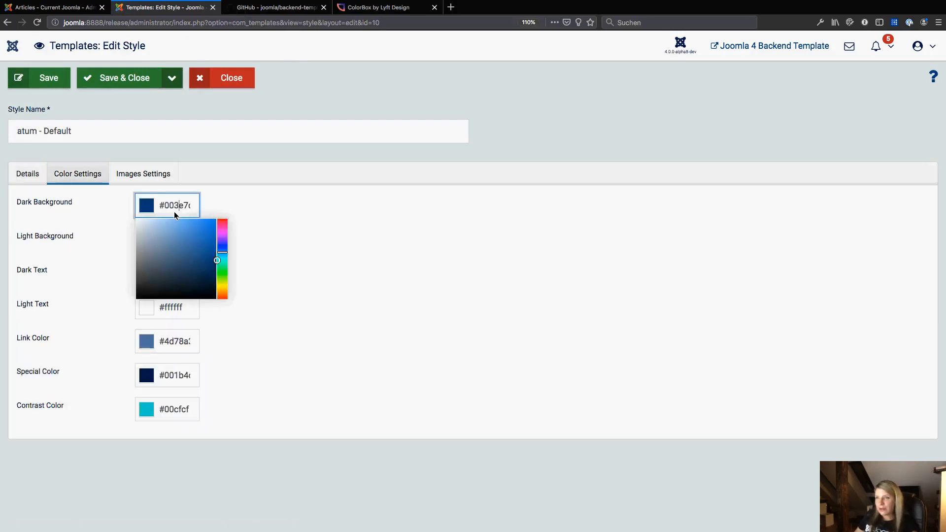
{"action": "left_click", "coordinate": [225, 279]}
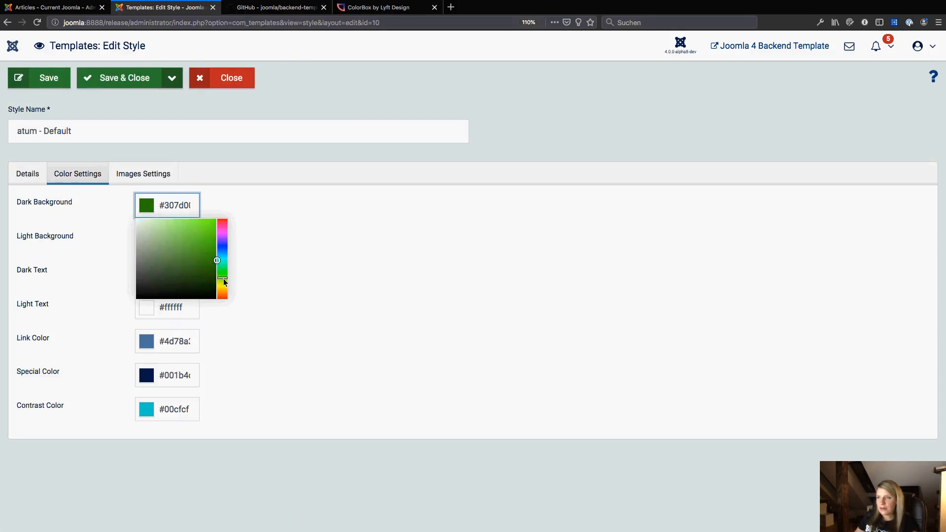
{"action": "left_click", "coordinate": [222, 290]}
{"action": "left_click_drag", "start_coordinate": [222, 293], "coordinate": [224, 235]}
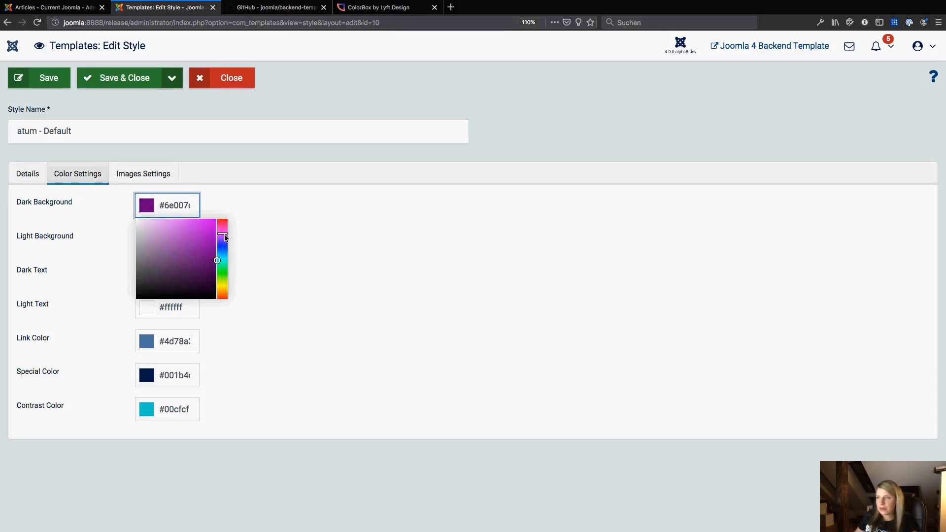
{"action": "left_click", "coordinate": [250, 218]}
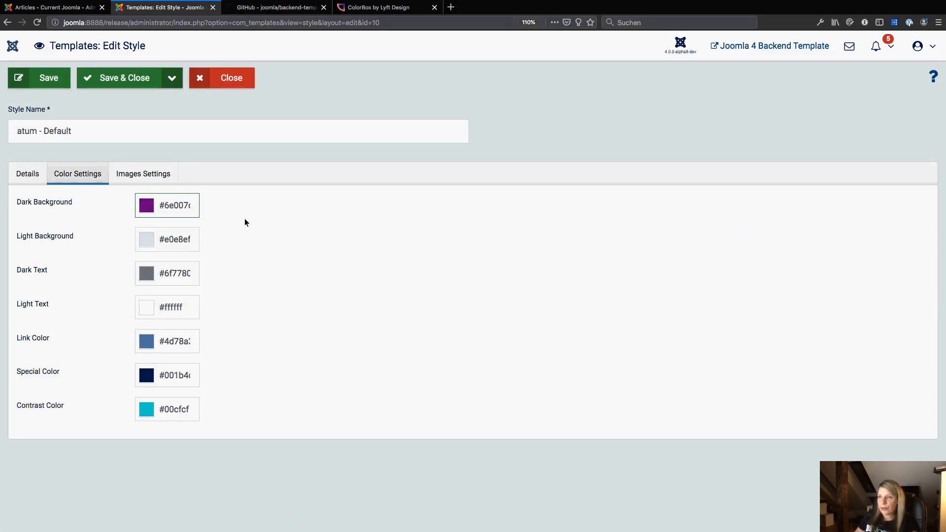
{"action": "left_click", "coordinate": [122, 80]}
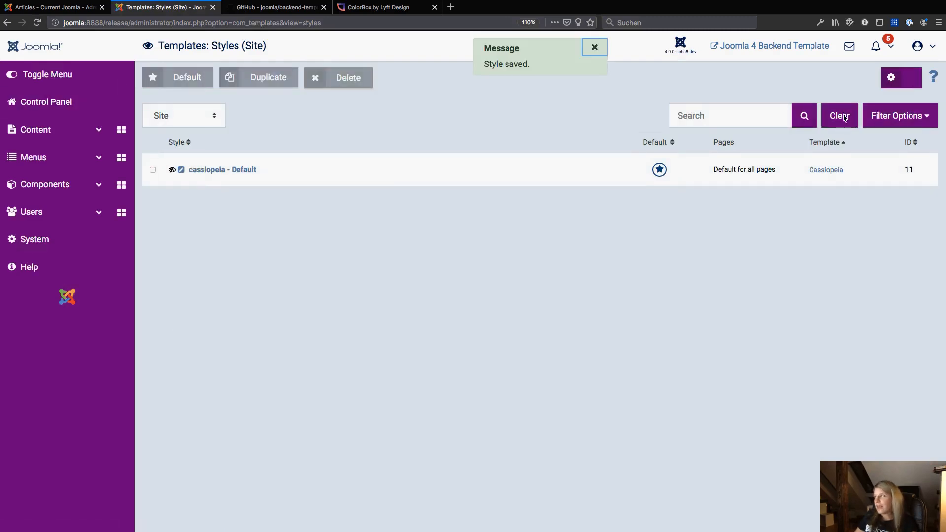
Expand the Menus, Components and Contacts entries in the sidebar to view the recoloured menu.
{"action": "left_click", "coordinate": [60, 161]}
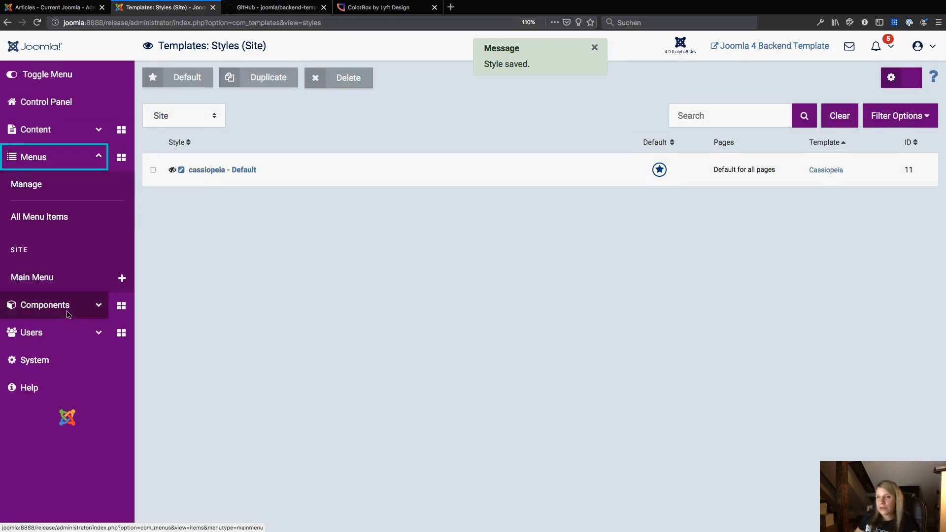
{"action": "left_click", "coordinate": [58, 306]}
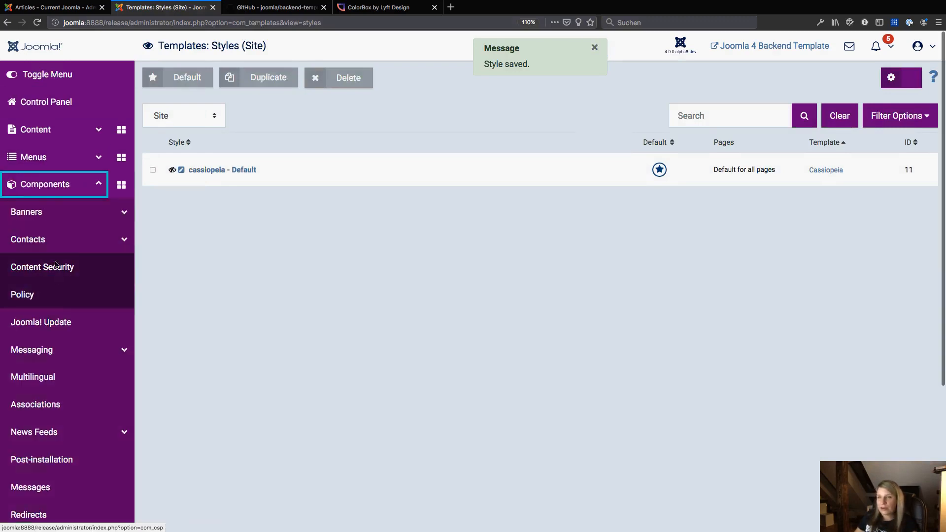
{"action": "left_click", "coordinate": [65, 249]}
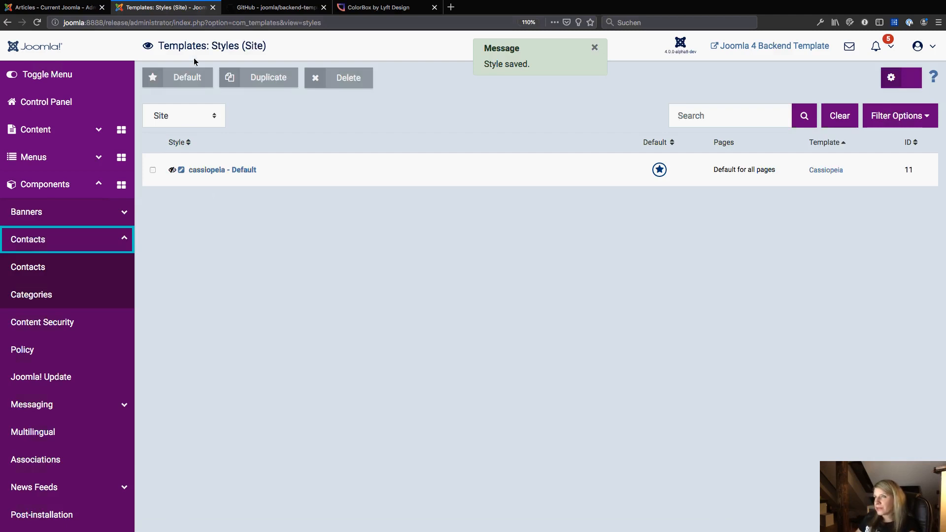
Switch to the GitHub tab and highlight the joomla / backend-template repository name.
{"action": "left_click", "coordinate": [276, 7]}
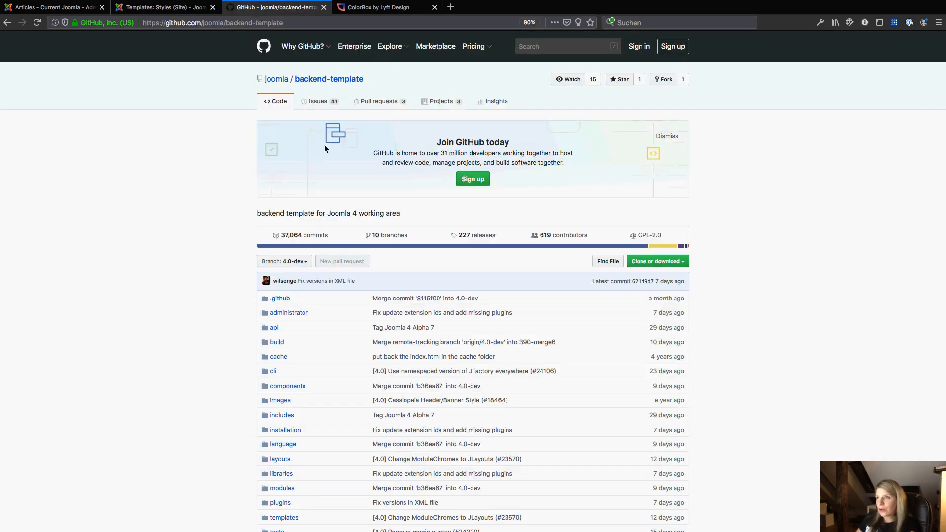
{"action": "left_click_drag", "start_coordinate": [393, 80], "coordinate": [265, 79]}
{"action": "mouse_move", "coordinate": [265, 81]}
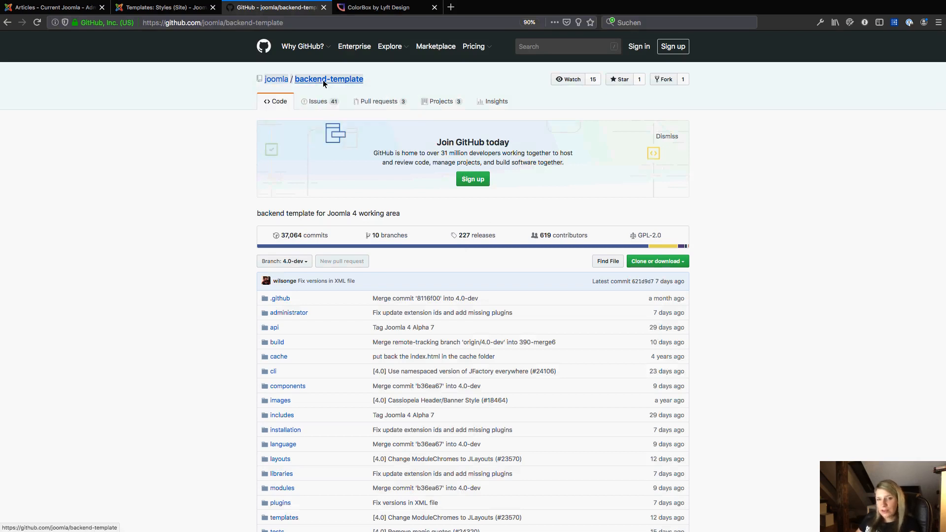
Return to the Joomla Templates tab and collapse the administrator sidebar menu.
{"action": "left_click", "coordinate": [168, 9]}
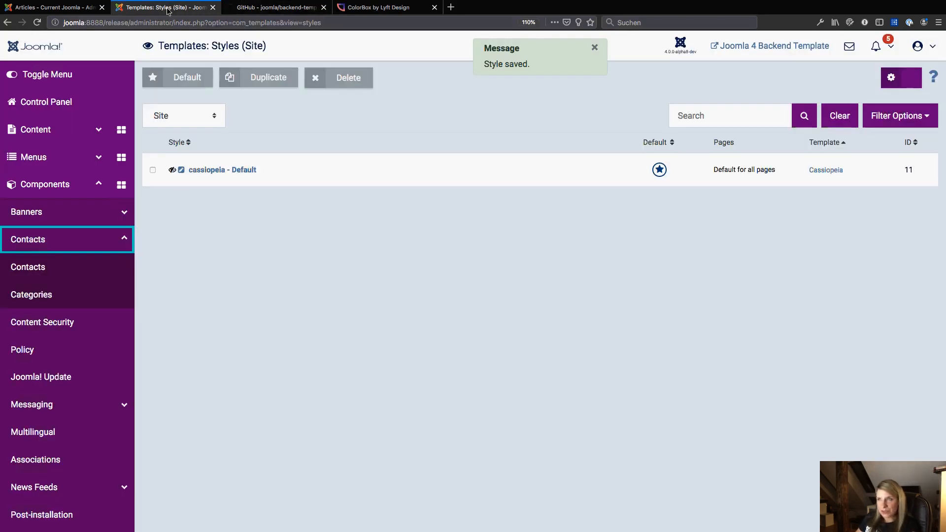
{"action": "left_click", "coordinate": [47, 74]}
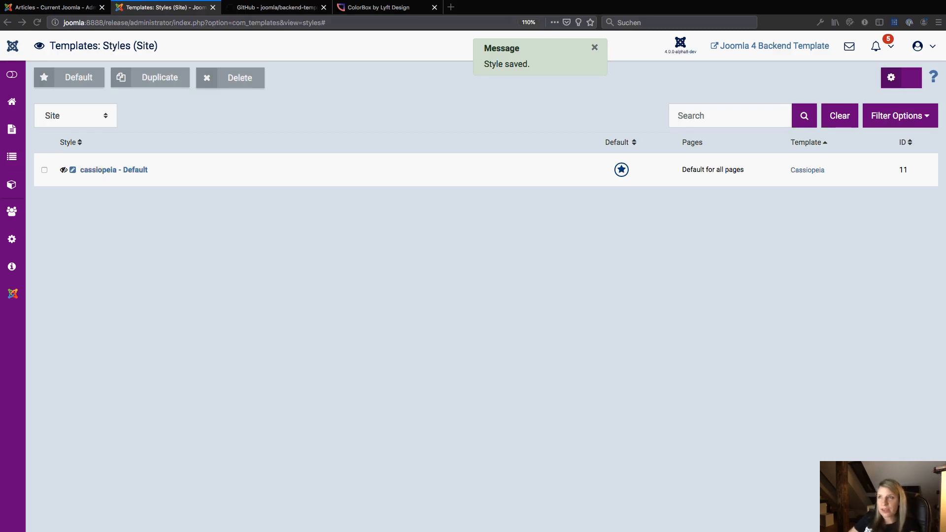
Open a new browser tab and go to coolcat-creations.com/joomla.
{"action": "left_click", "coordinate": [158, 24]}
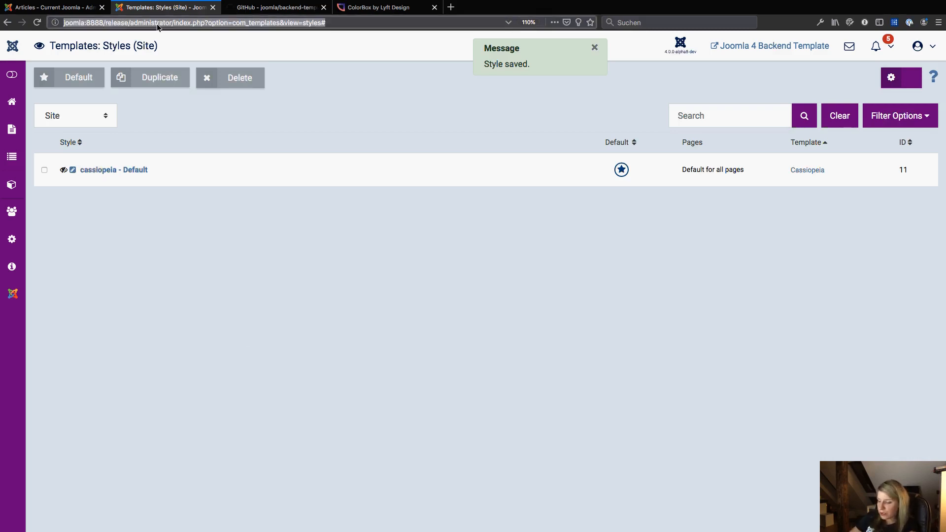
{"action": "key", "text": "super+t"}
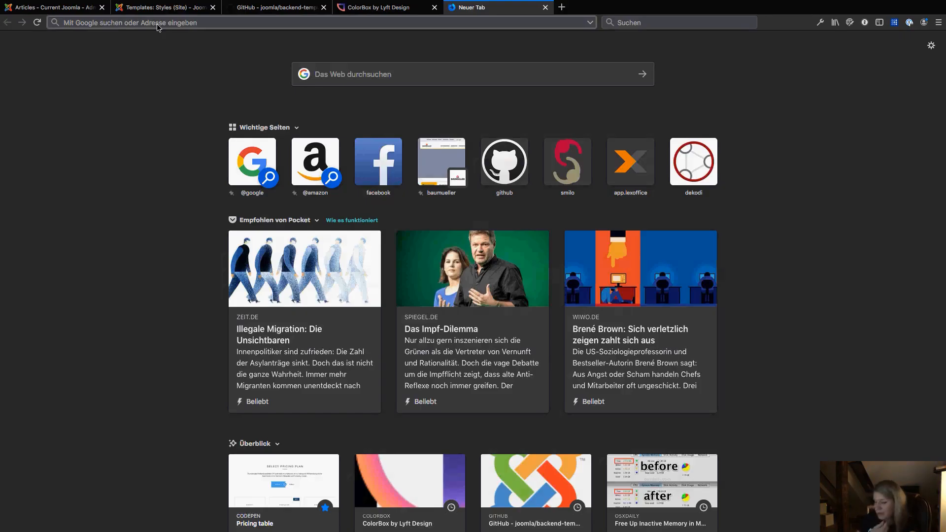
{"action": "type", "text": "c"}
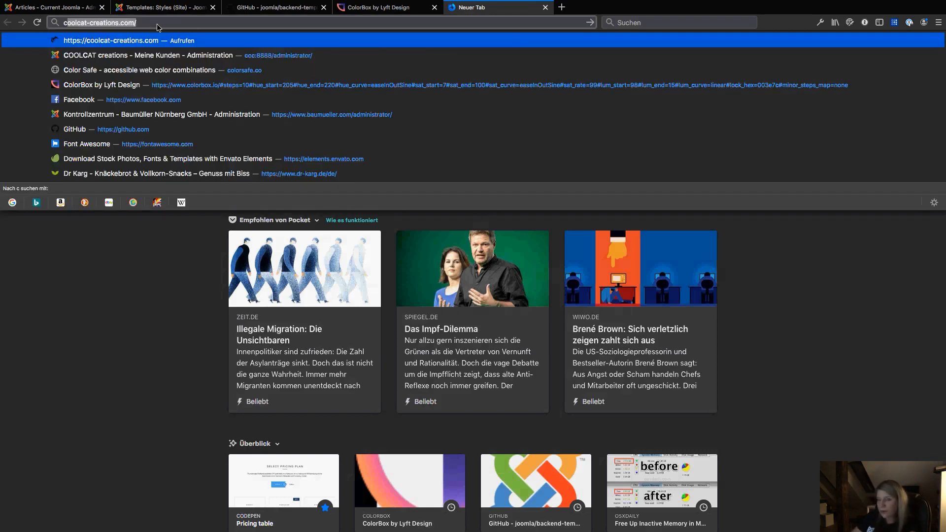
{"action": "key", "text": "Right"}
{"action": "type", "text": "joo"}
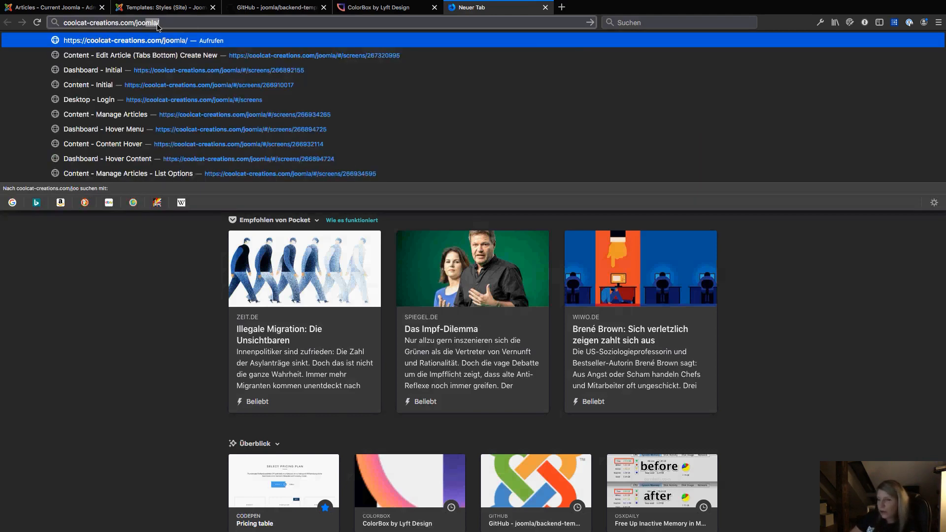
{"action": "type", "text": "mla"}
{"action": "key", "text": "Return"}
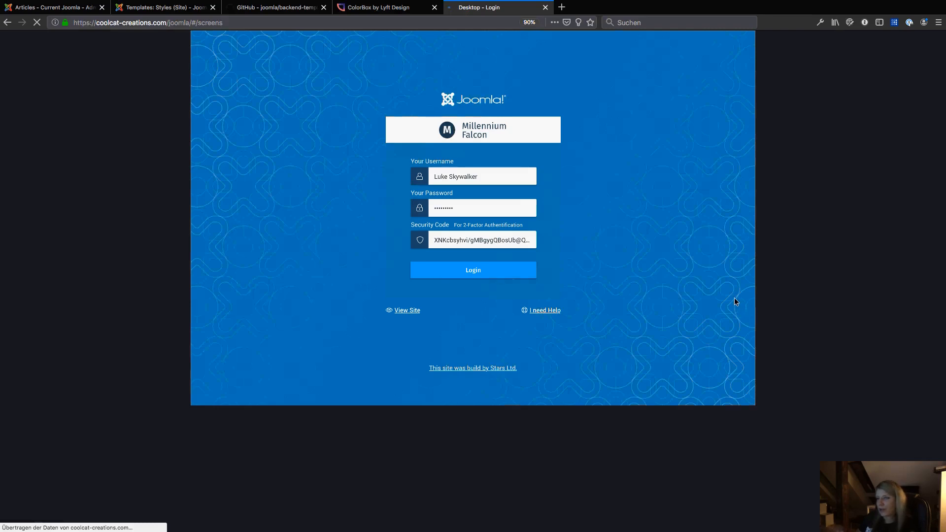
Log in on the Joomla 4 backend prototype's login screen to reach its dashboard.
{"action": "left_click", "coordinate": [165, 25]}
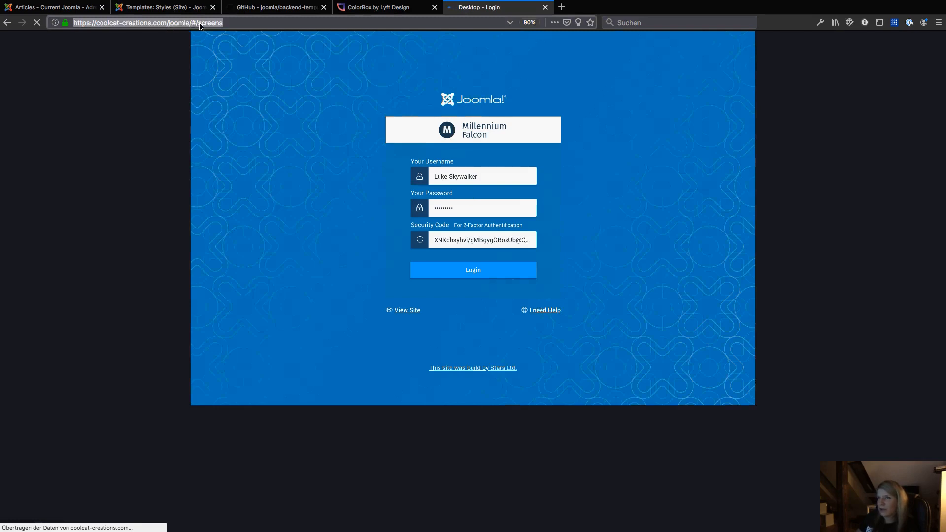
{"action": "left_click", "coordinate": [198, 23]}
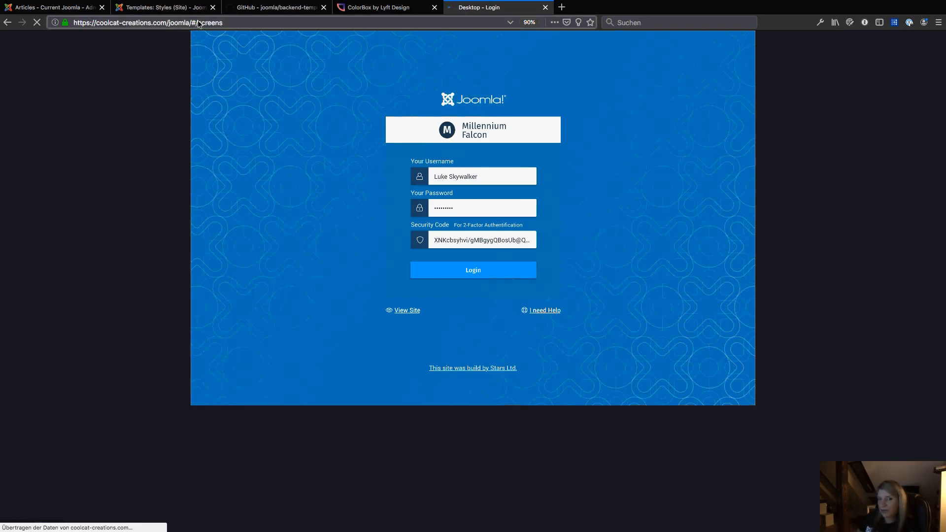
{"action": "left_click", "coordinate": [97, 23]}
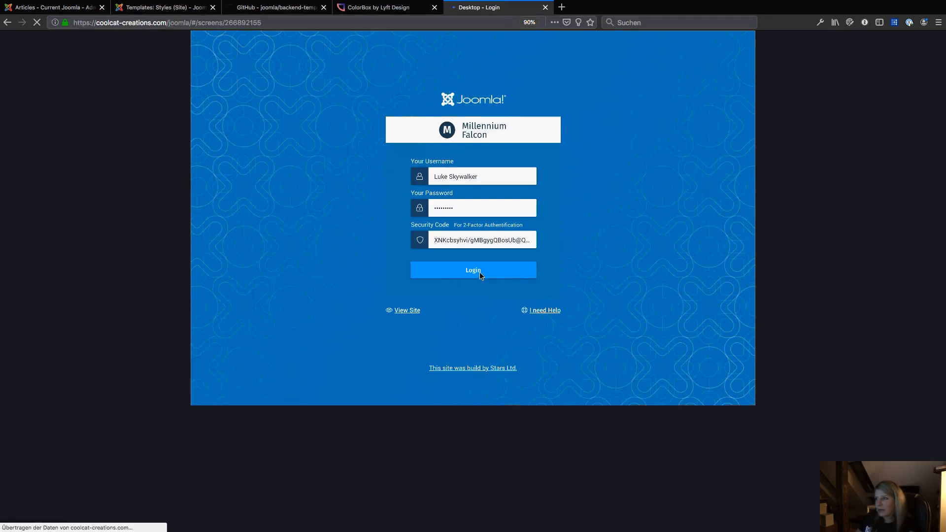
{"action": "left_click", "coordinate": [480, 272]}
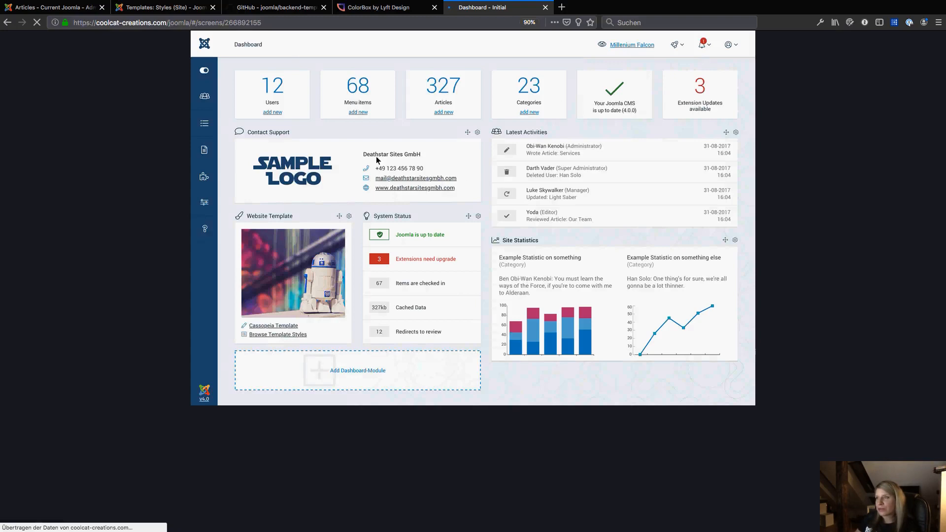
Explore the prototype dashboard's sidebar icons and their hover menus, returning to the dashboard.
{"action": "left_click", "coordinate": [206, 101]}
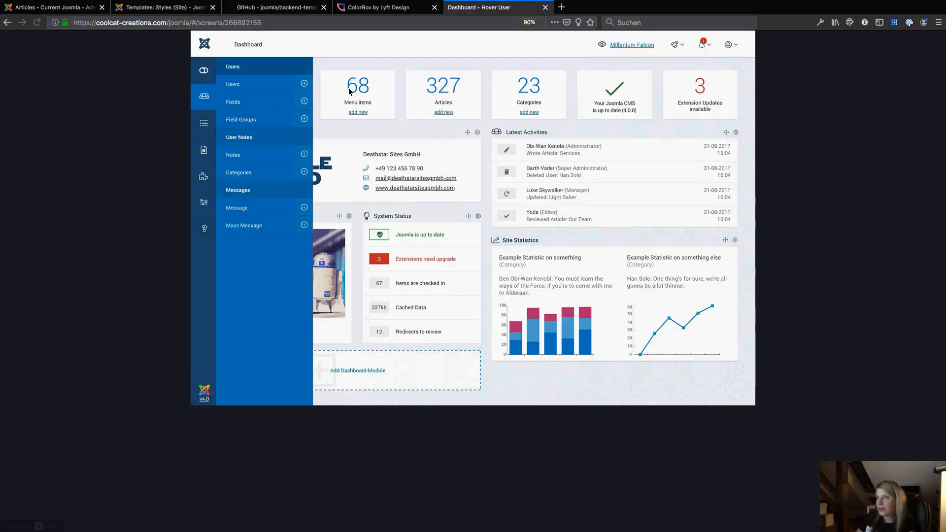
{"action": "left_click", "coordinate": [352, 89]}
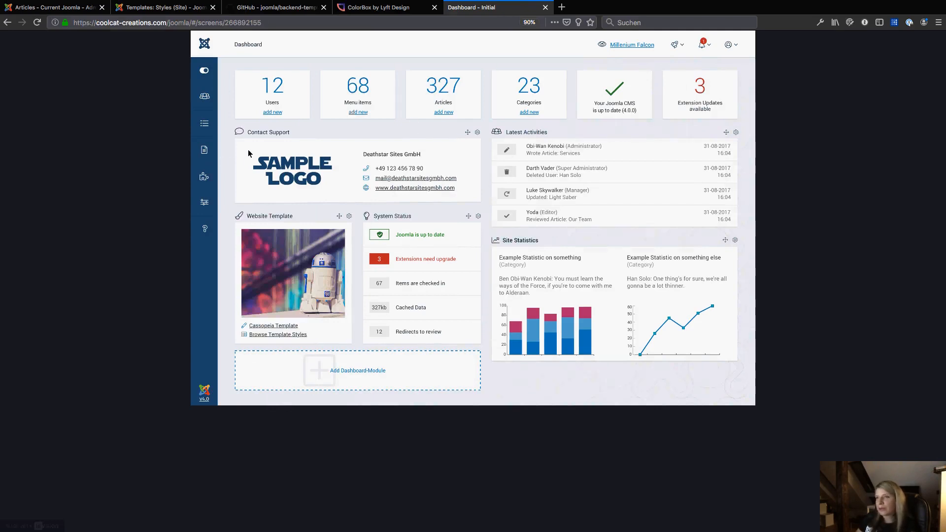
{"action": "mouse_move", "coordinate": [207, 127]}
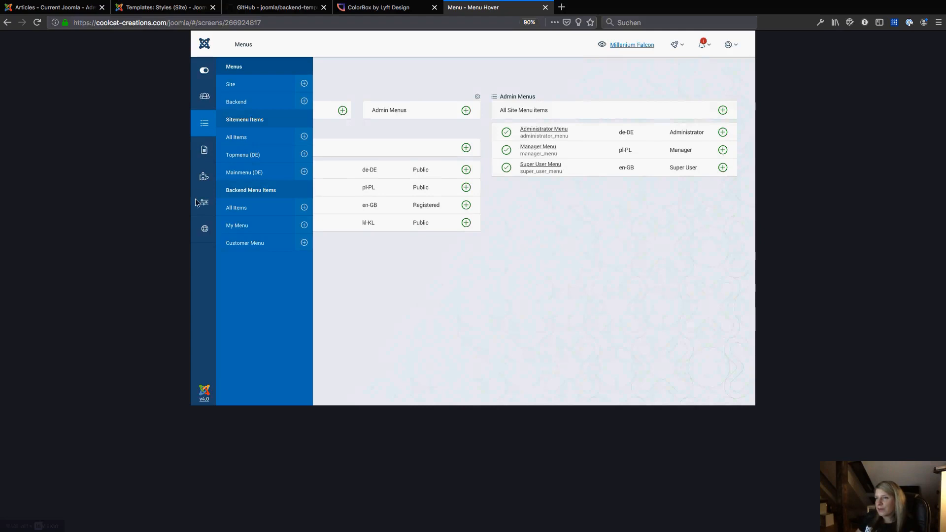
{"action": "left_click", "coordinate": [203, 48]}
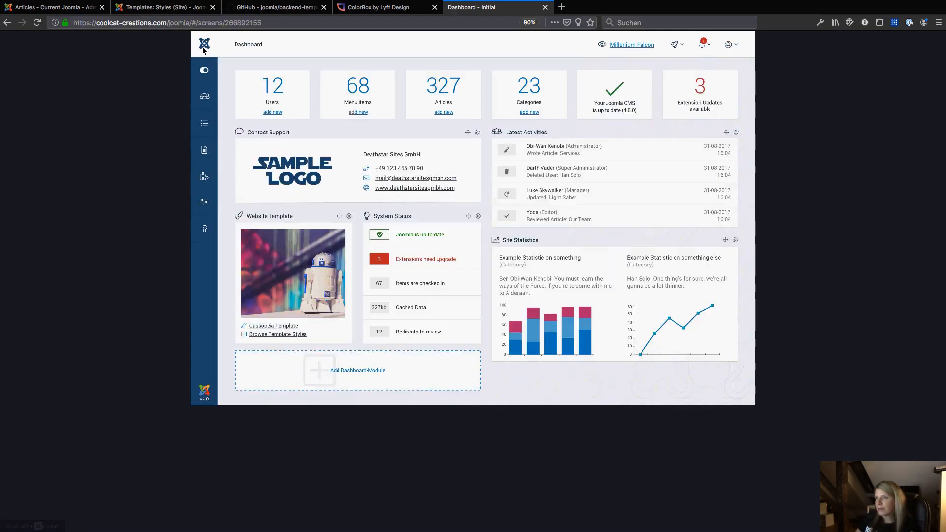
Open the prototype's Content menu and go to Articles to view the Edit Article screen.
{"action": "left_click", "coordinate": [205, 153]}
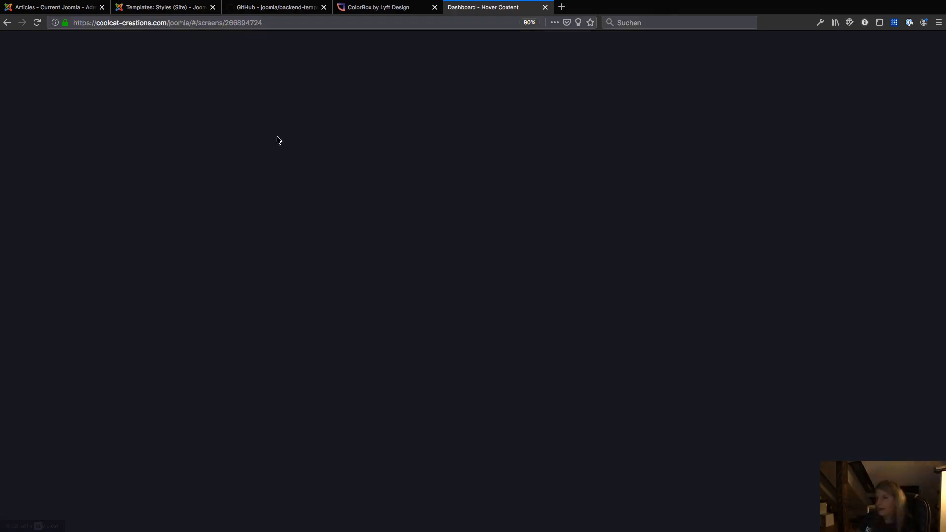
{"action": "mouse_move", "coordinate": [206, 157]}
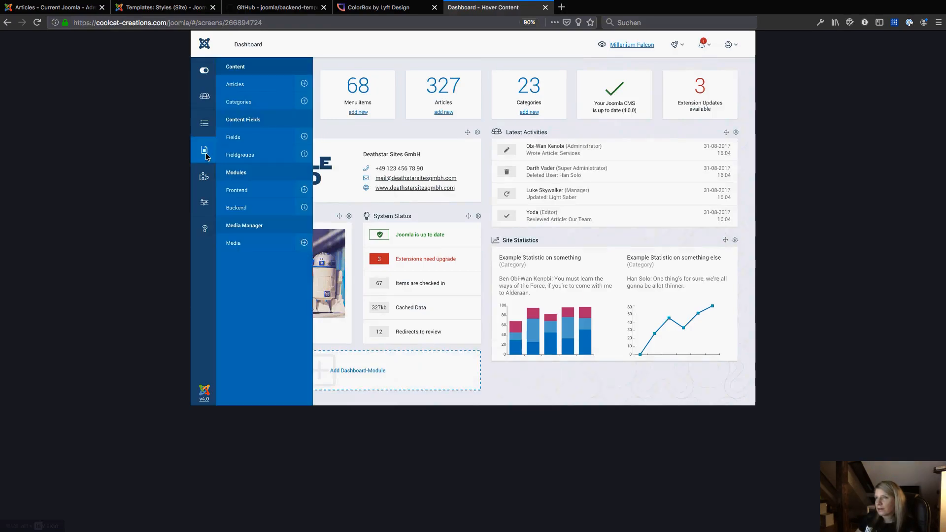
{"action": "left_click", "coordinate": [242, 87]}
{"action": "left_click", "coordinate": [269, 101]}
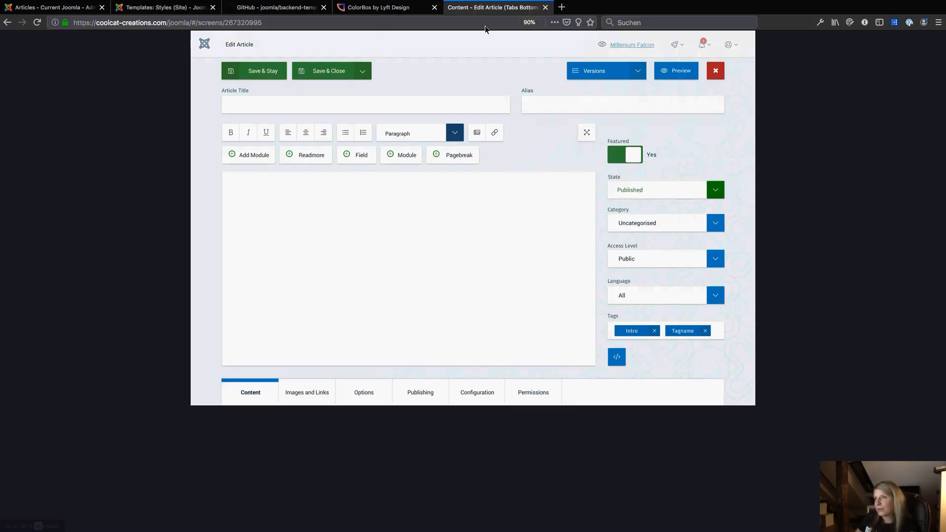
{"action": "left_click", "coordinate": [147, 23]}
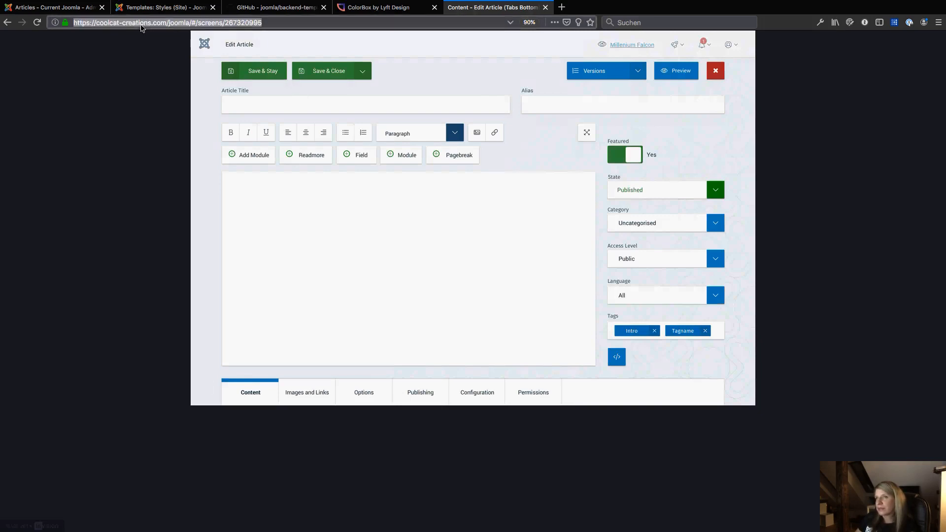
{"action": "left_click", "coordinate": [678, 90]}
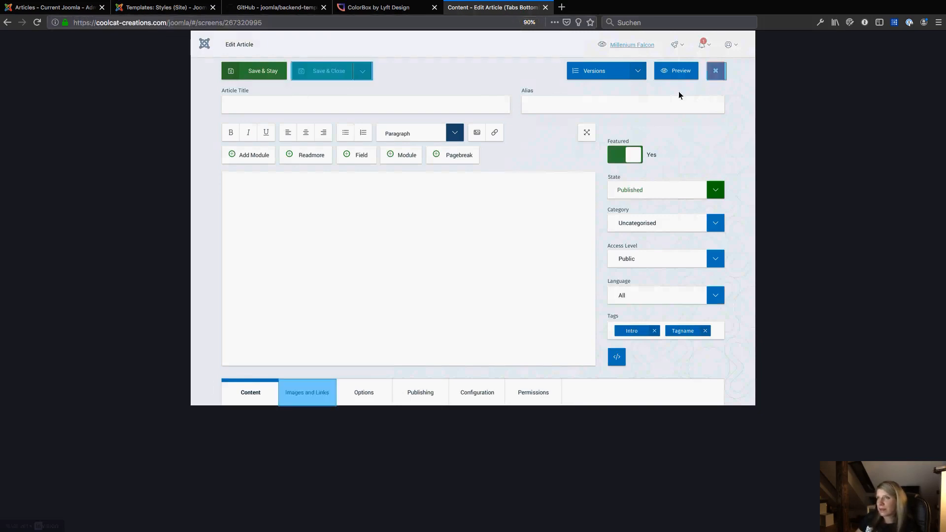